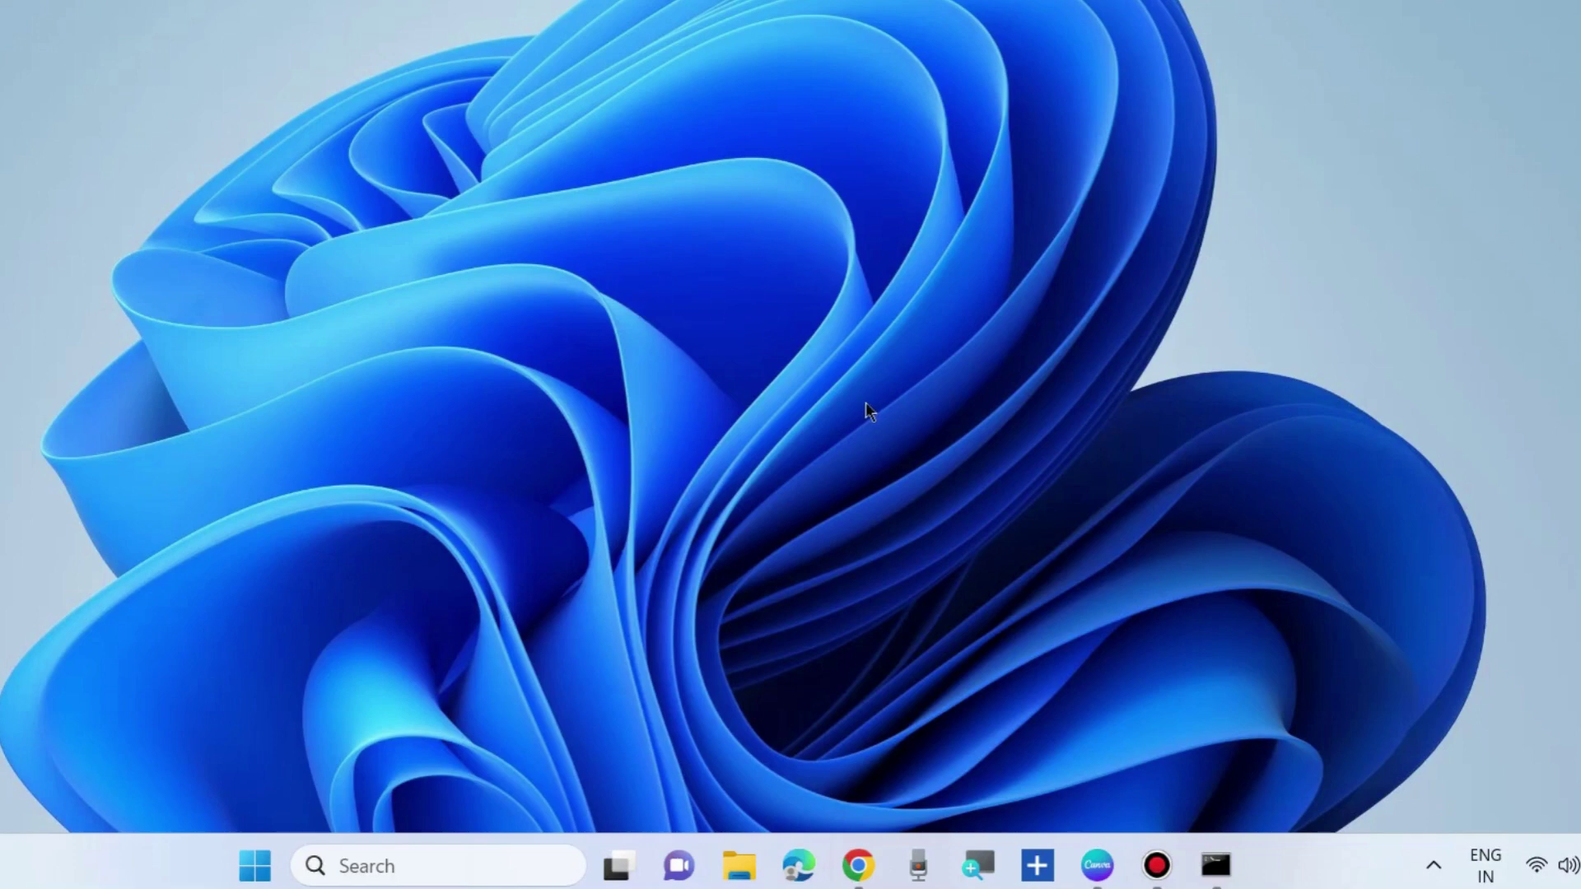
# Step: Drop a Google Chrome shortcut onto the desktop near the top centre
pyautogui.moveTo(495, 98); pyautogui.dragTo(745, 152)
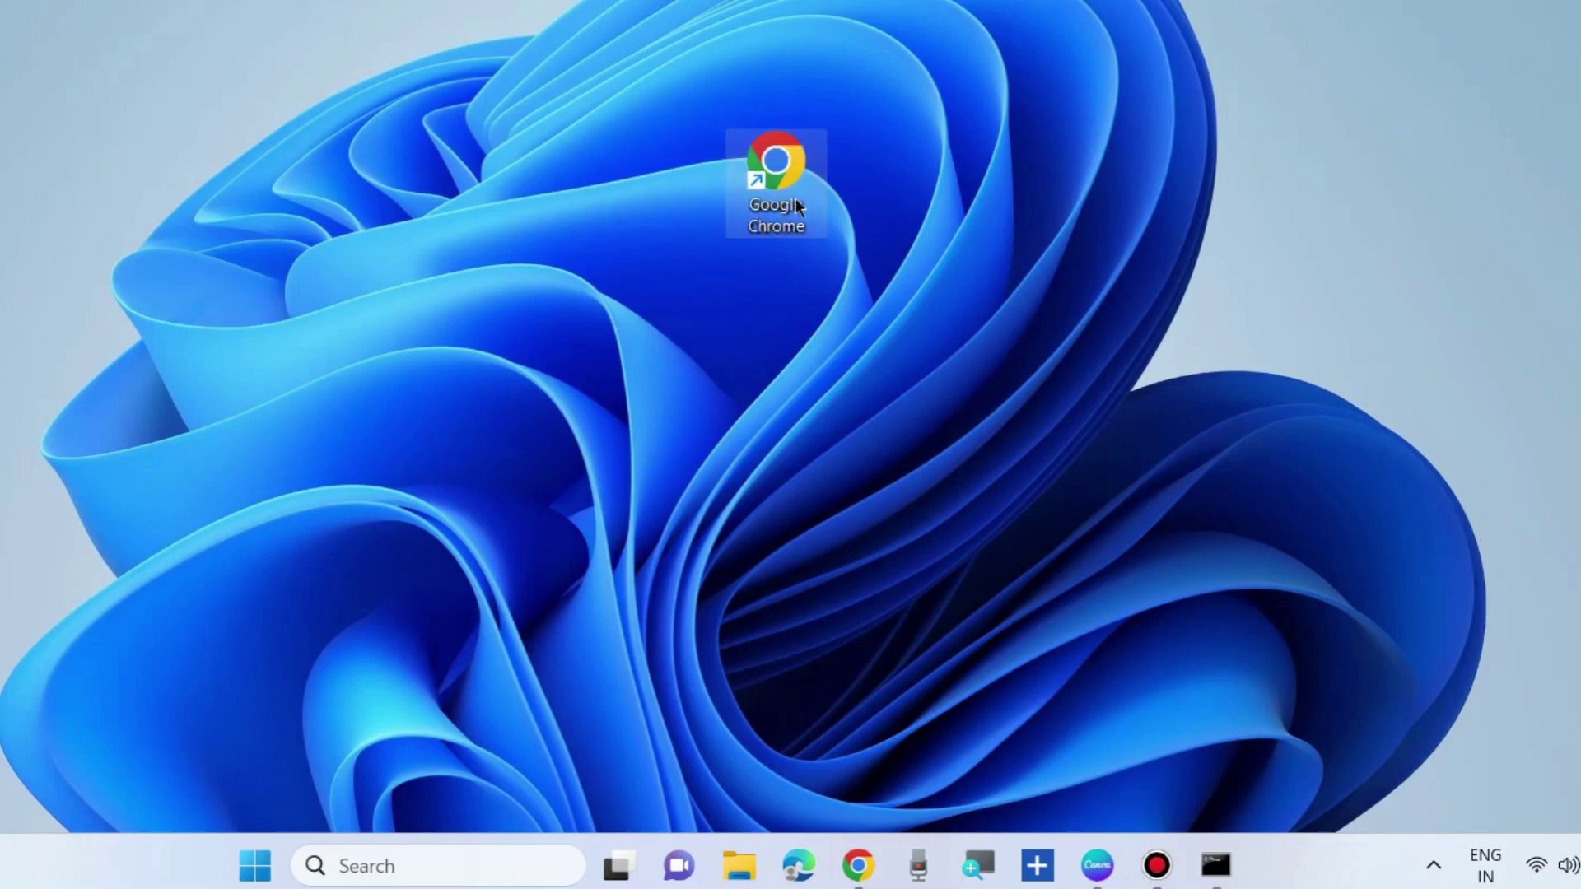
# Step: Tick 'Run this program as an administrator' in the Chrome shortcut's Compatibility properties
pyautogui.rightClick(764, 157)
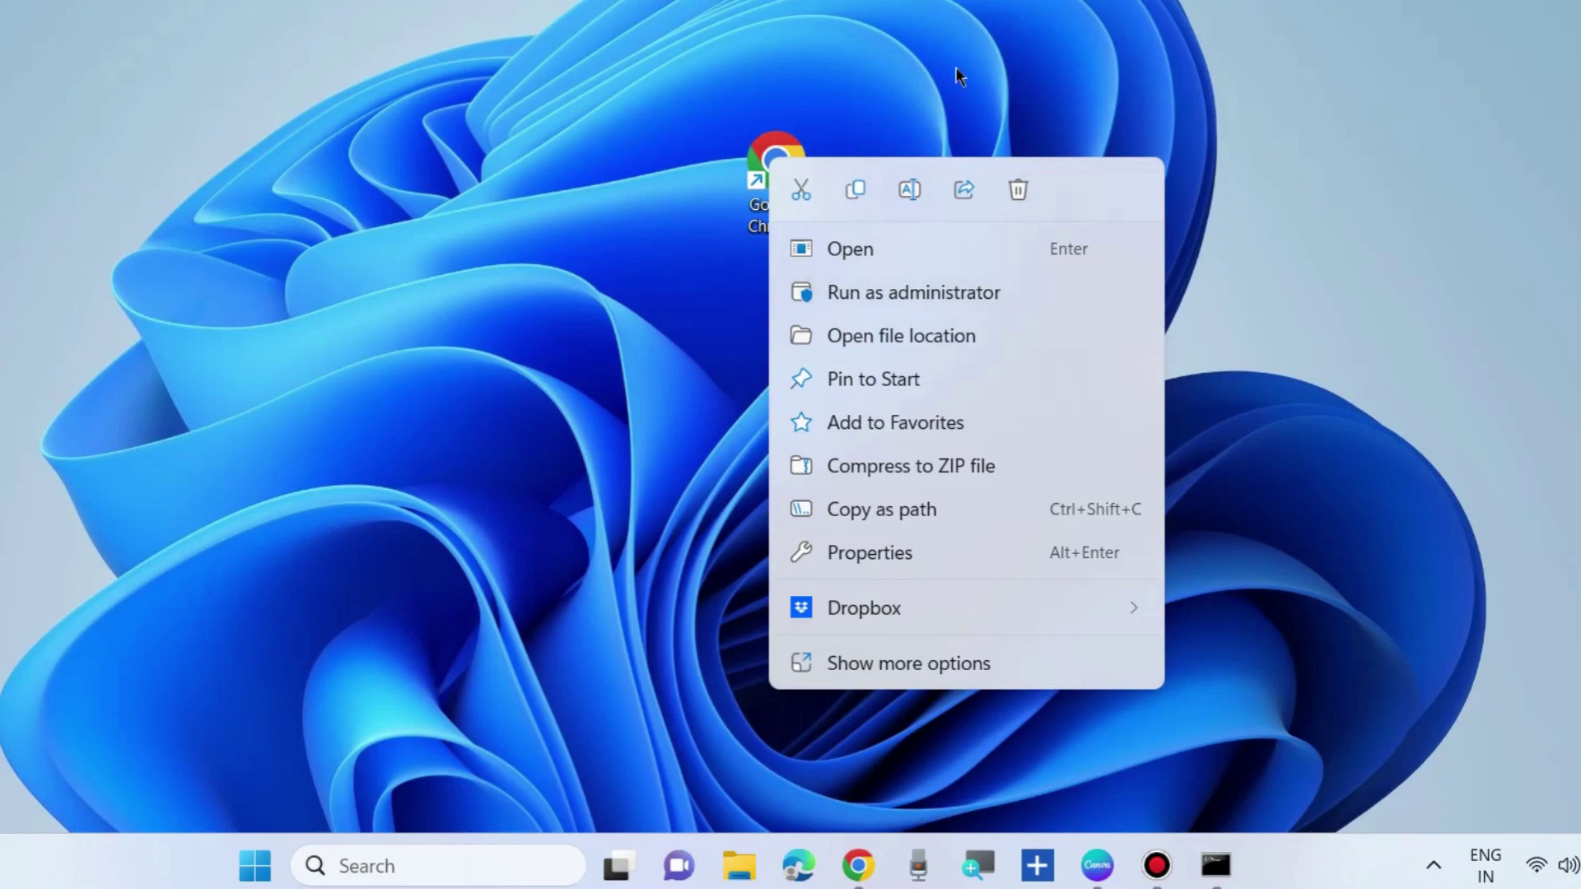
pyautogui.click(1002, 68)
pyautogui.rightClick(774, 172)
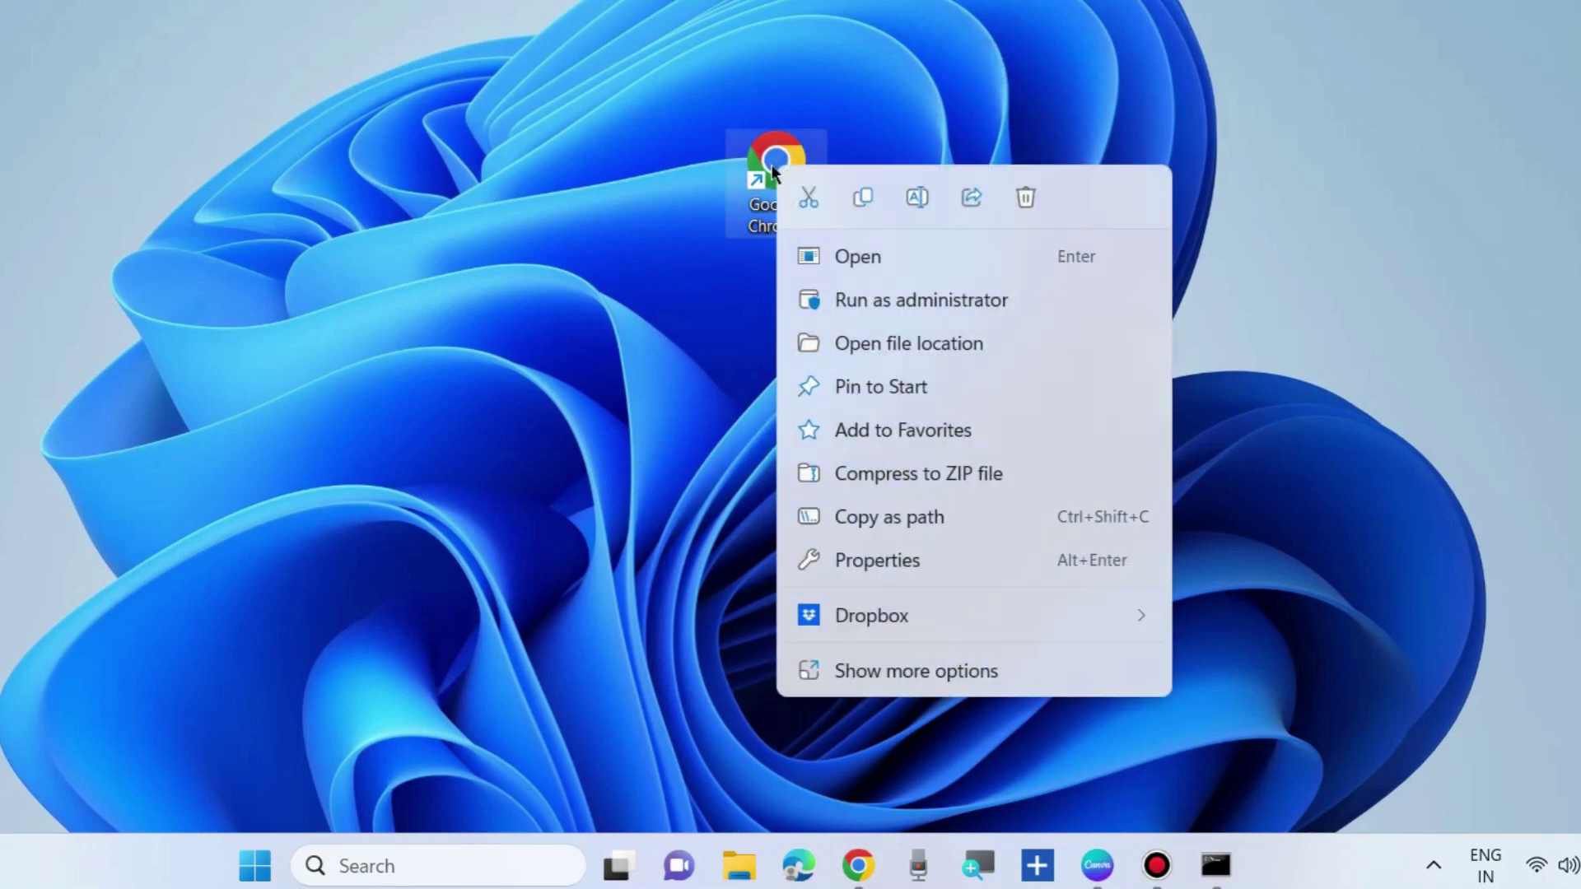
pyautogui.click(886, 564)
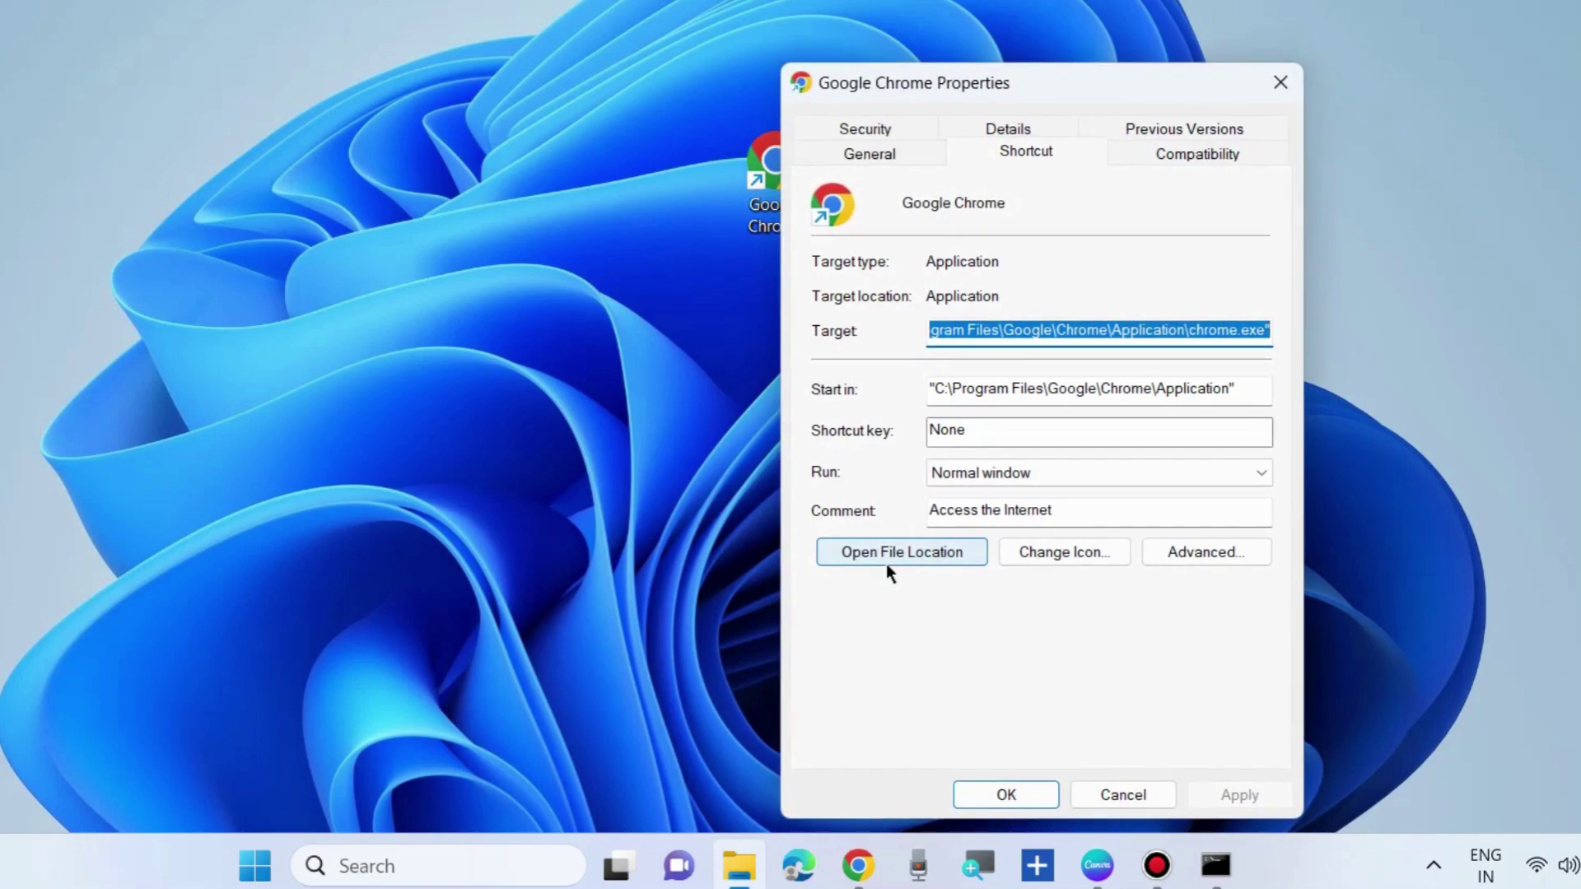
pyautogui.moveTo(1054, 89); pyautogui.dragTo(843, 77)
pyautogui.click(968, 134)
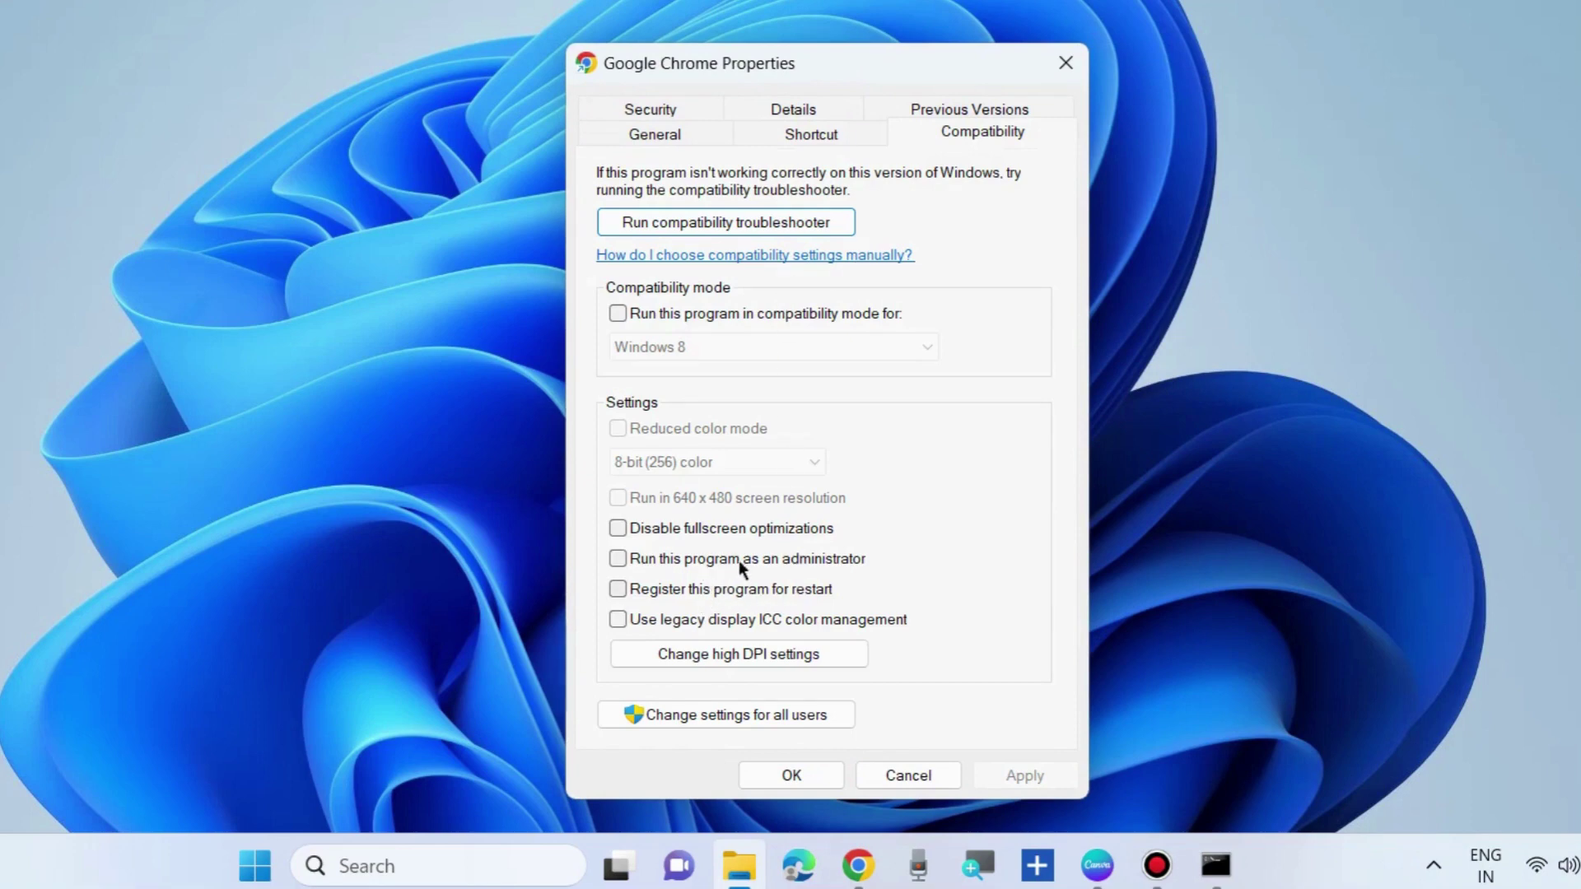
pyautogui.click(620, 558)
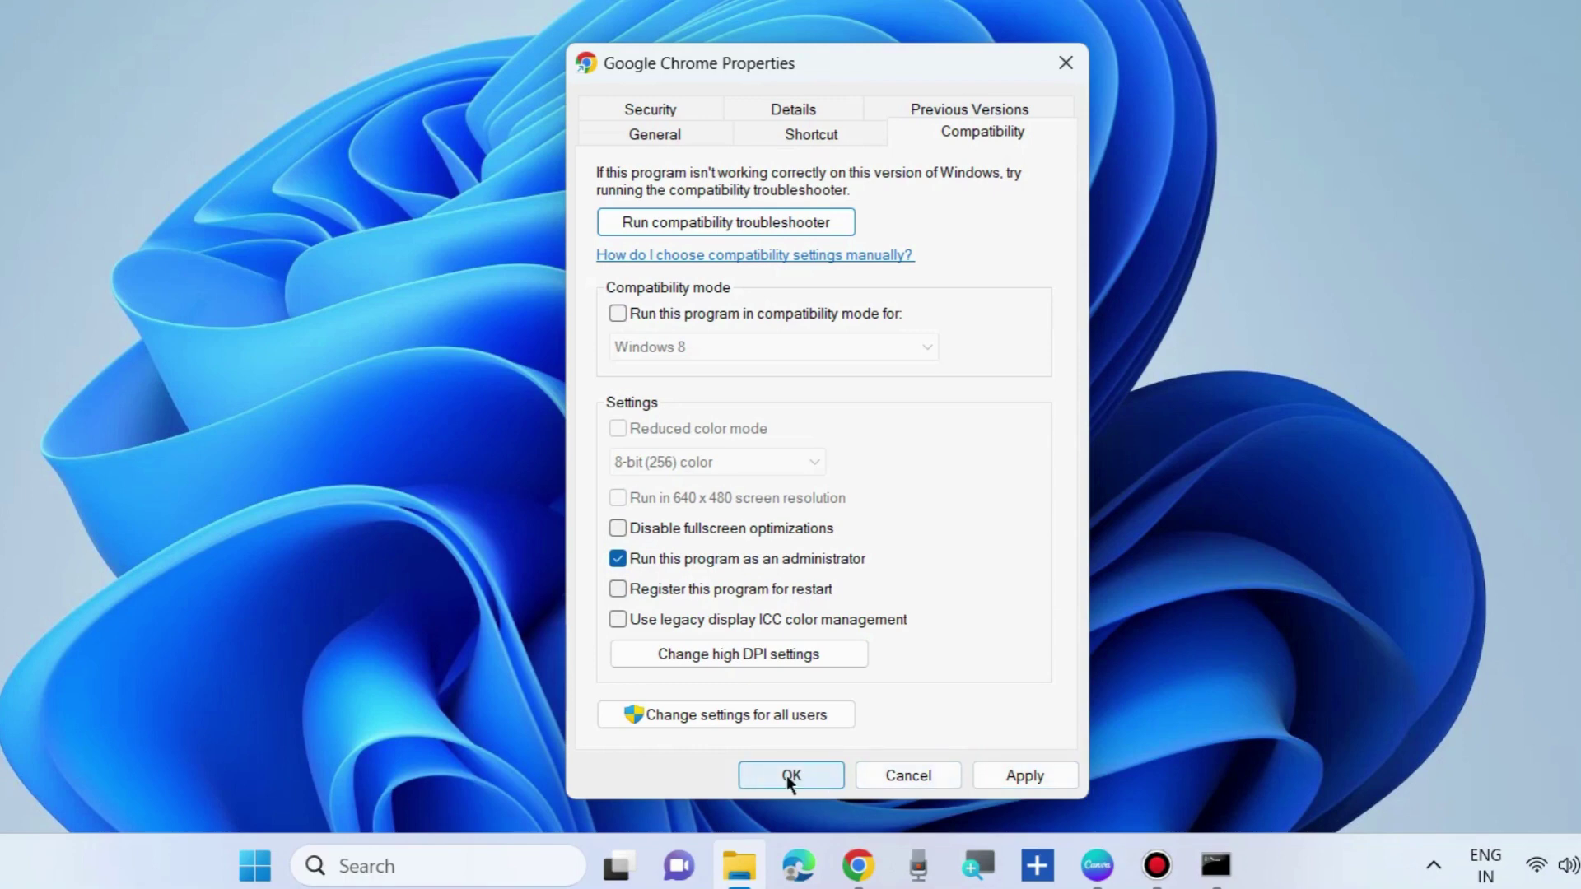
# Step: Launch Chrome's compatibility troubleshooter, cancel it, and close the Chrome Properties window
pyautogui.click(776, 225)
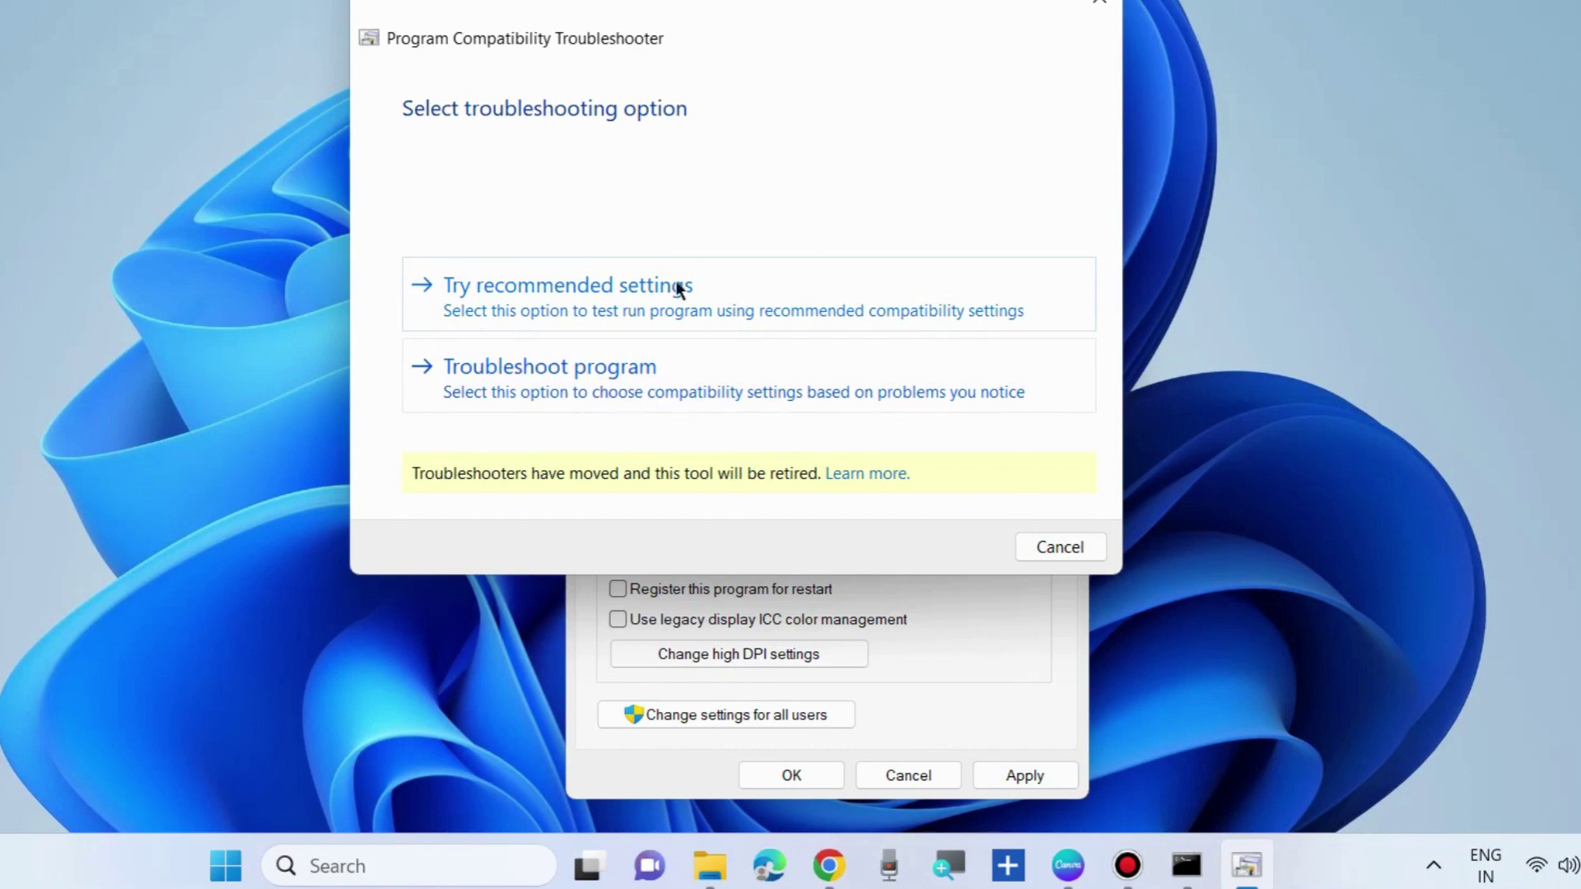
pyautogui.click(1065, 547)
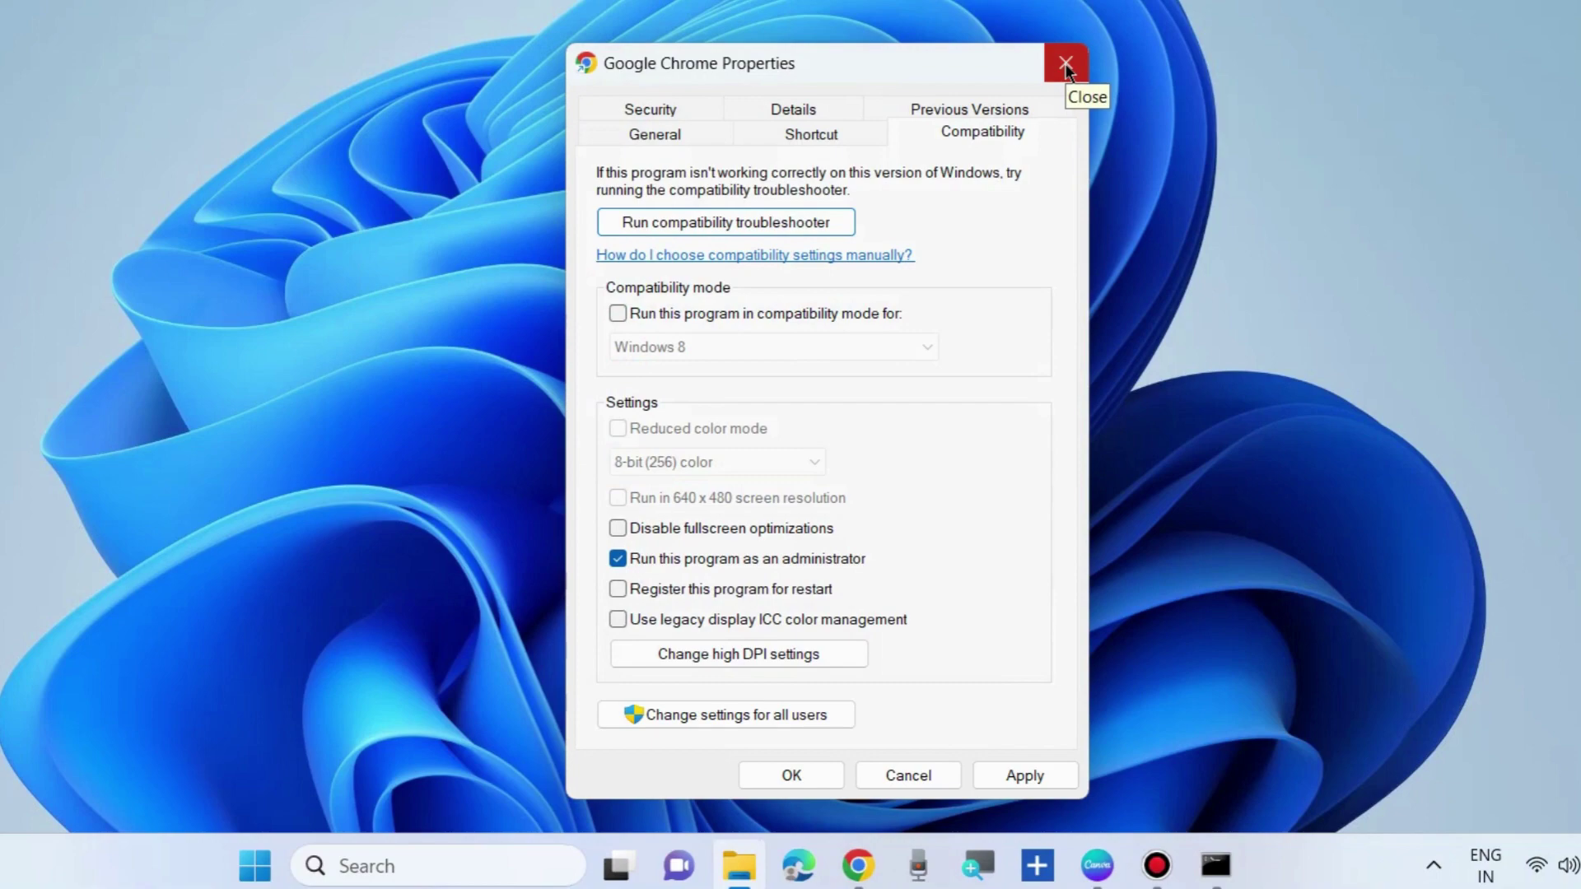
pyautogui.click(1066, 64)
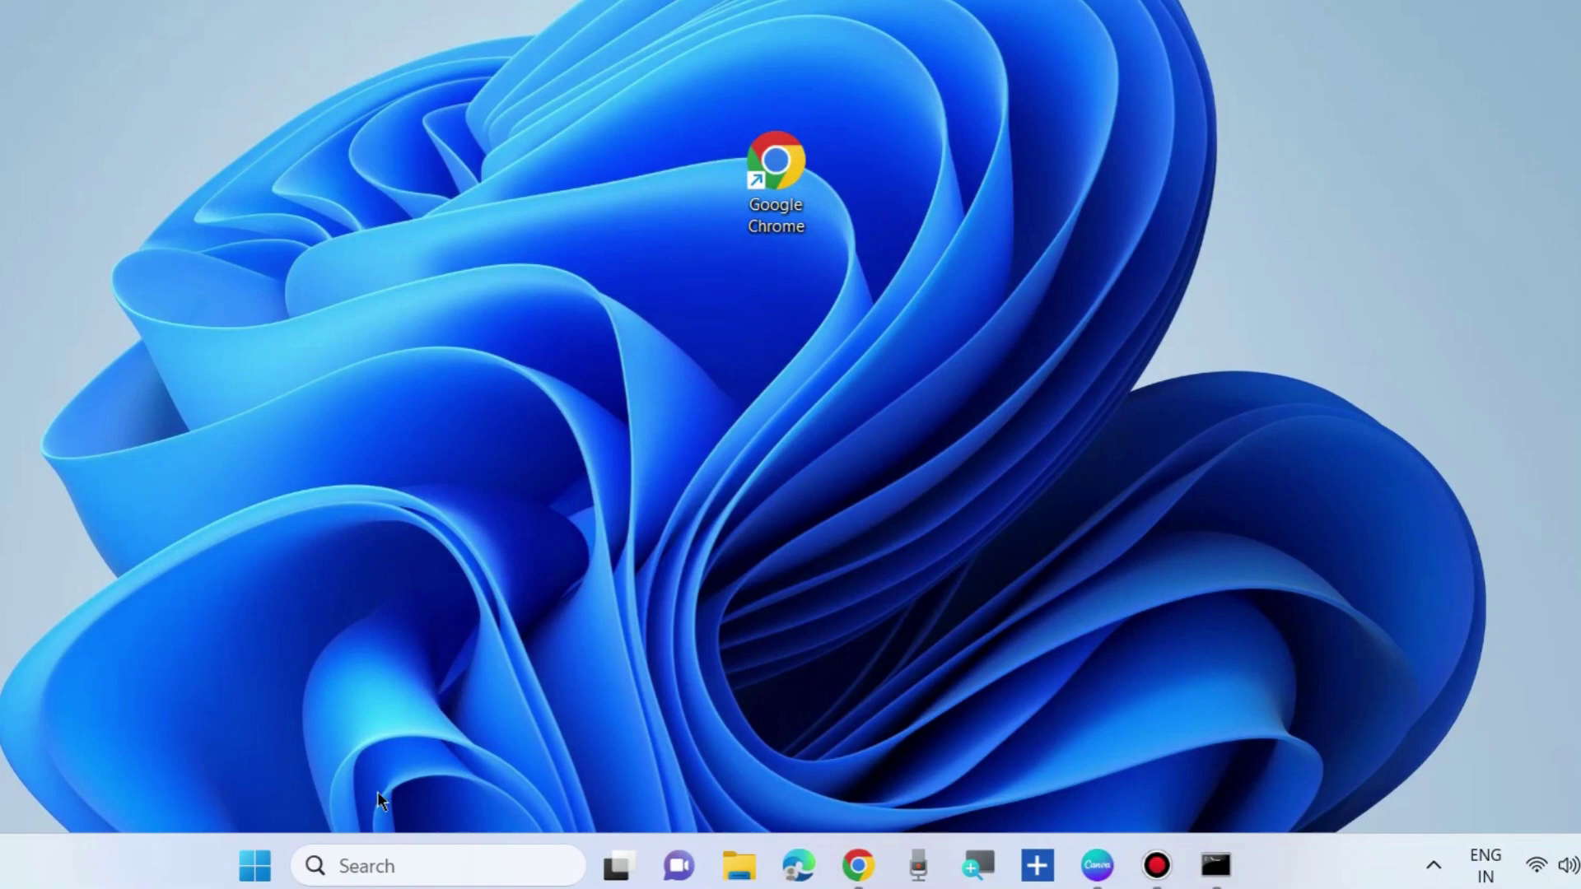
# Step: Go to Privacy & security > For developers in Settings and decline enabling Developer Mode
pyautogui.rightClick(247, 878)
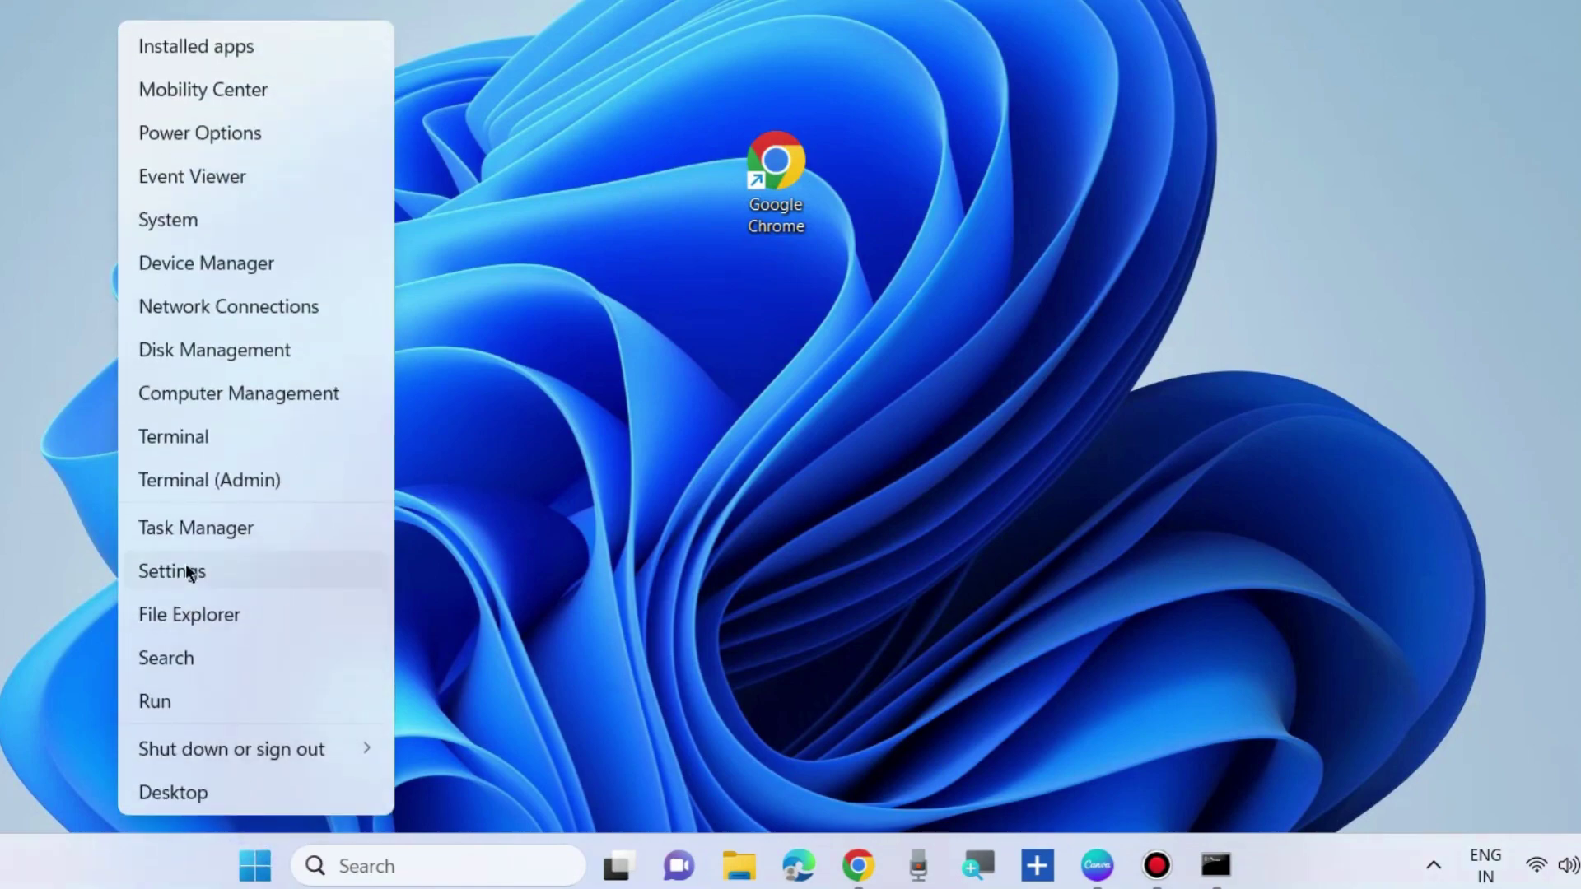
pyautogui.click(188, 565)
pyautogui.moveTo(269, 28); pyautogui.dragTo(823, 57)
pyautogui.scroll(-3, 496, 589)
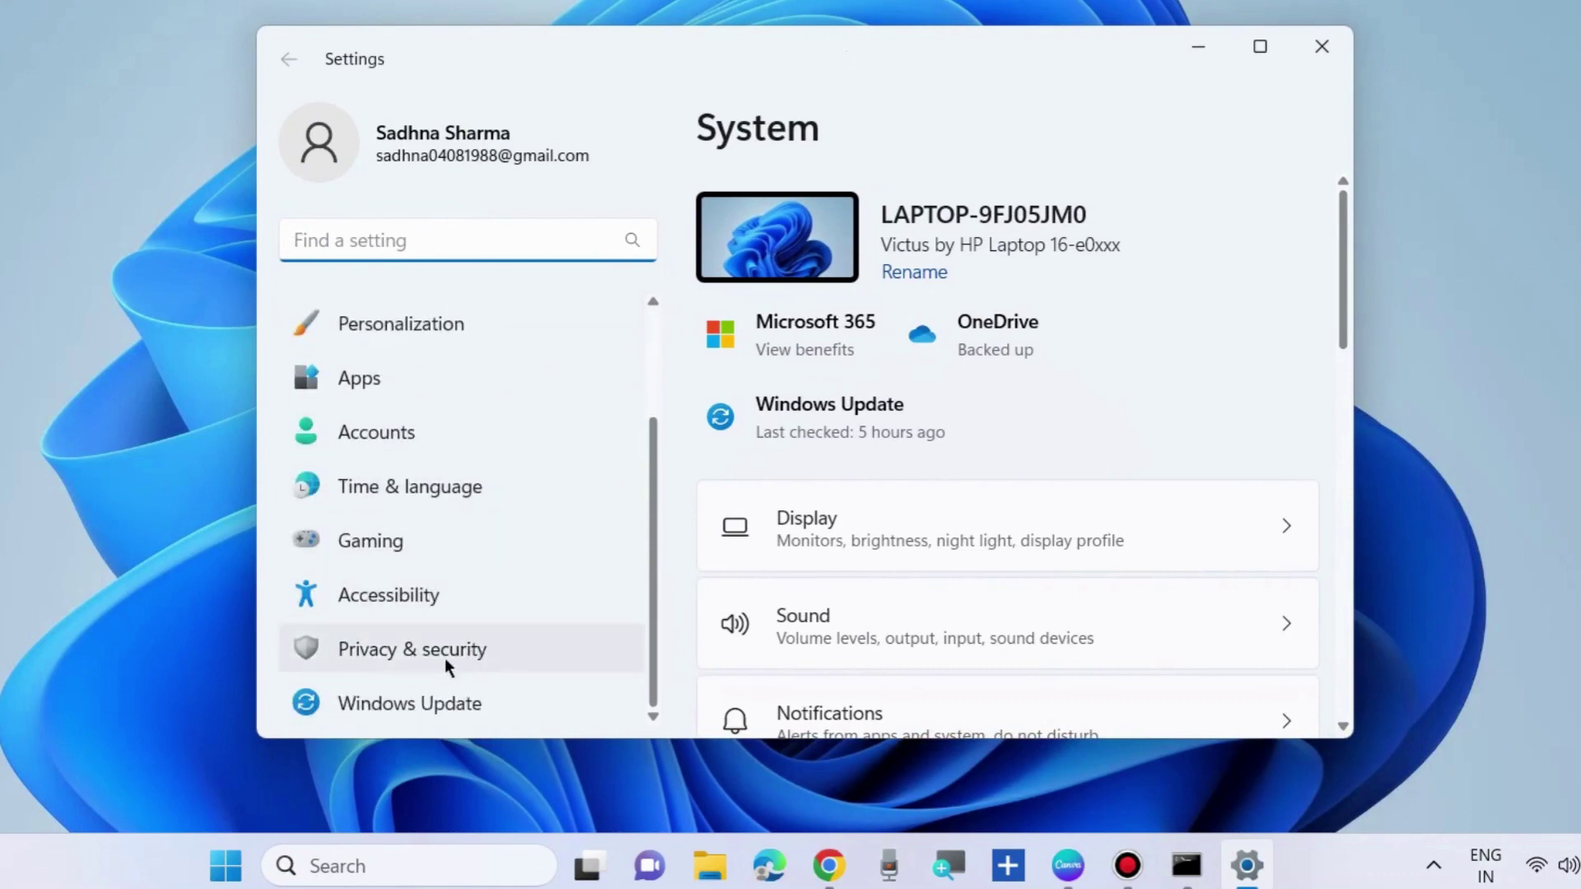
pyautogui.click(445, 659)
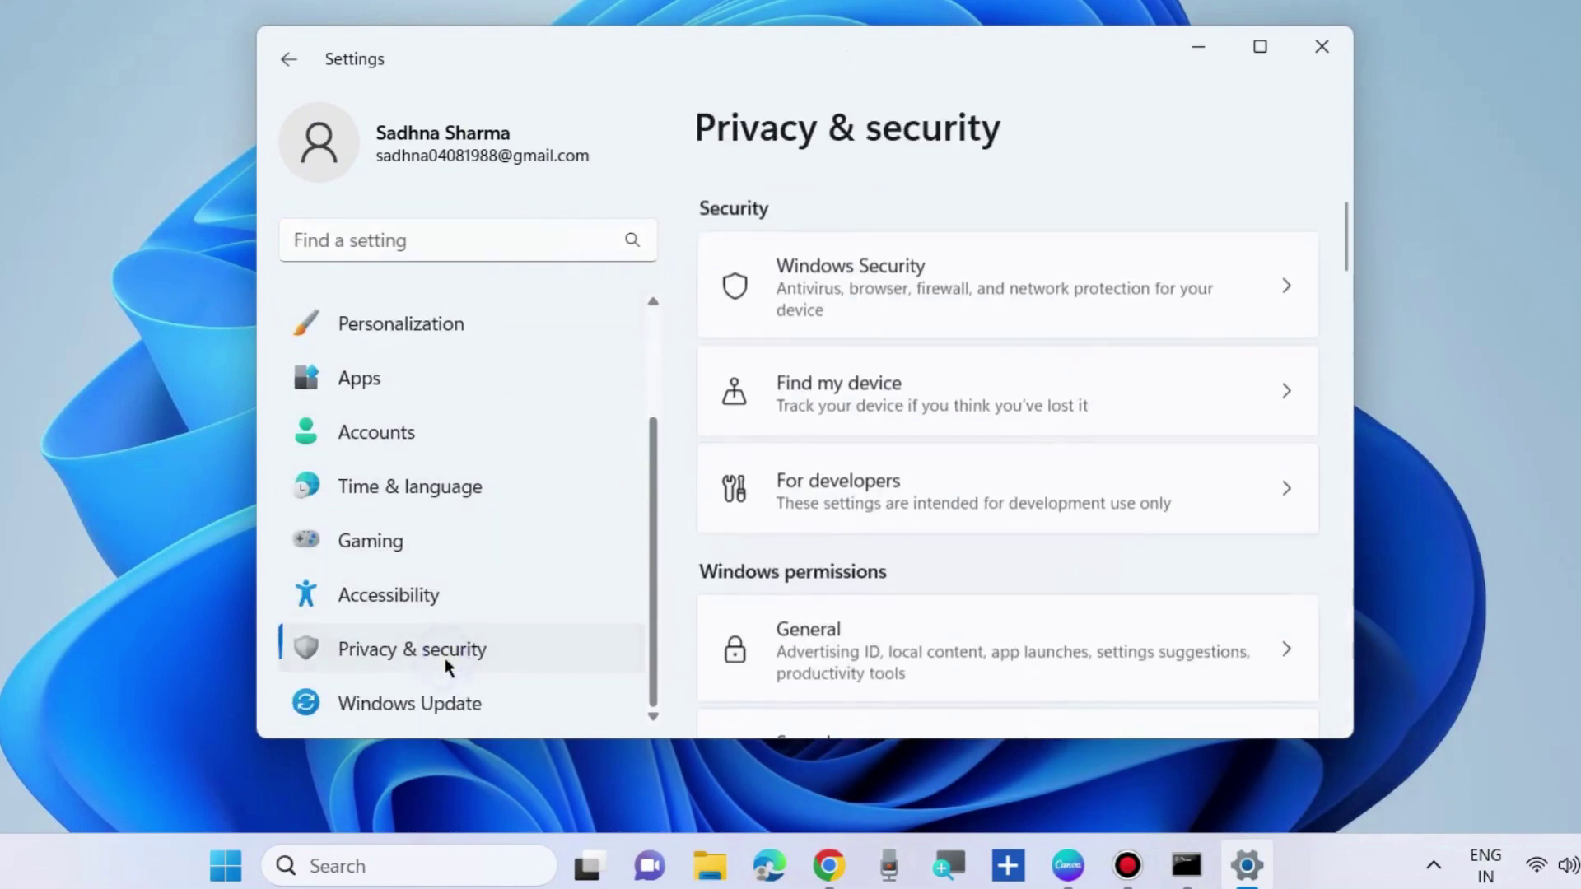
pyautogui.click(893, 488)
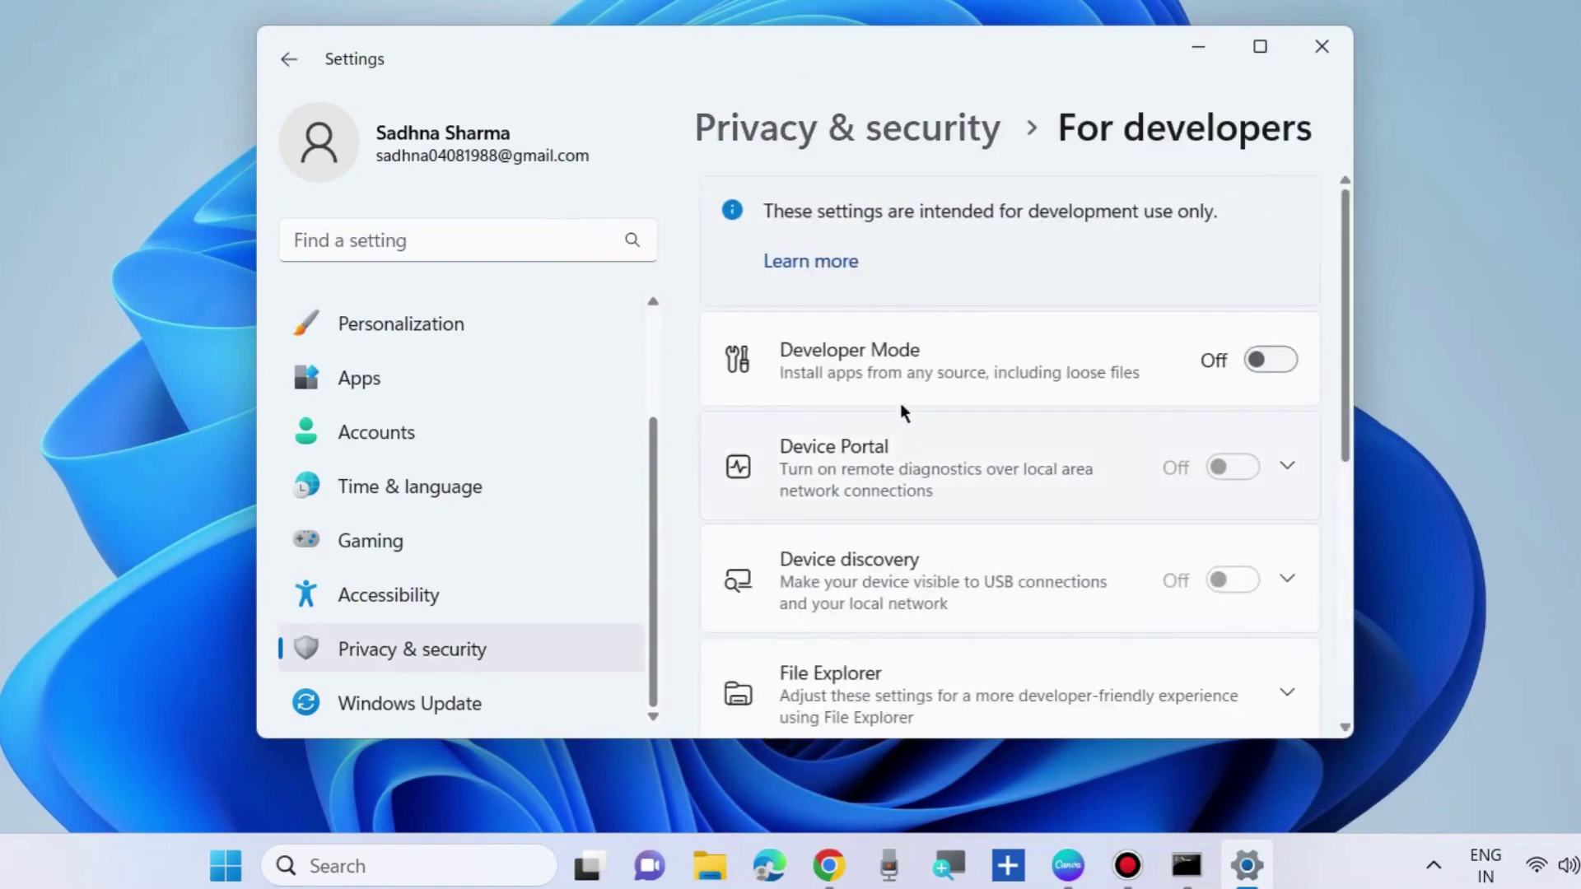
pyautogui.click(1280, 364)
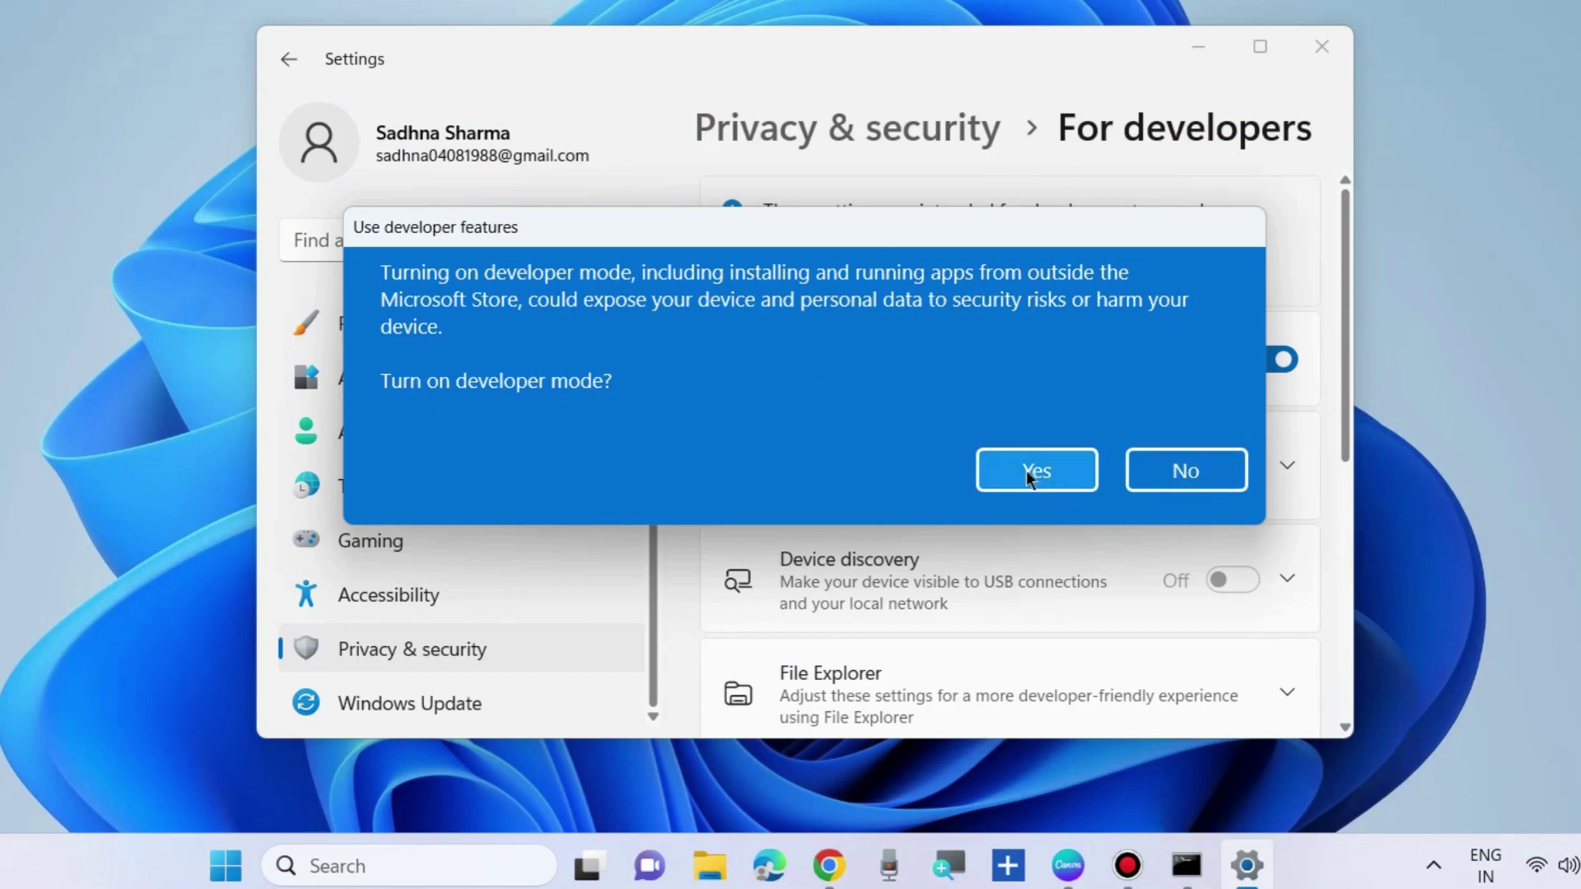
pyautogui.click(1211, 469)
# Step: Close Settings, refresh the desktop and launch Terminal from the Start quick menu
pyautogui.click(1321, 50)
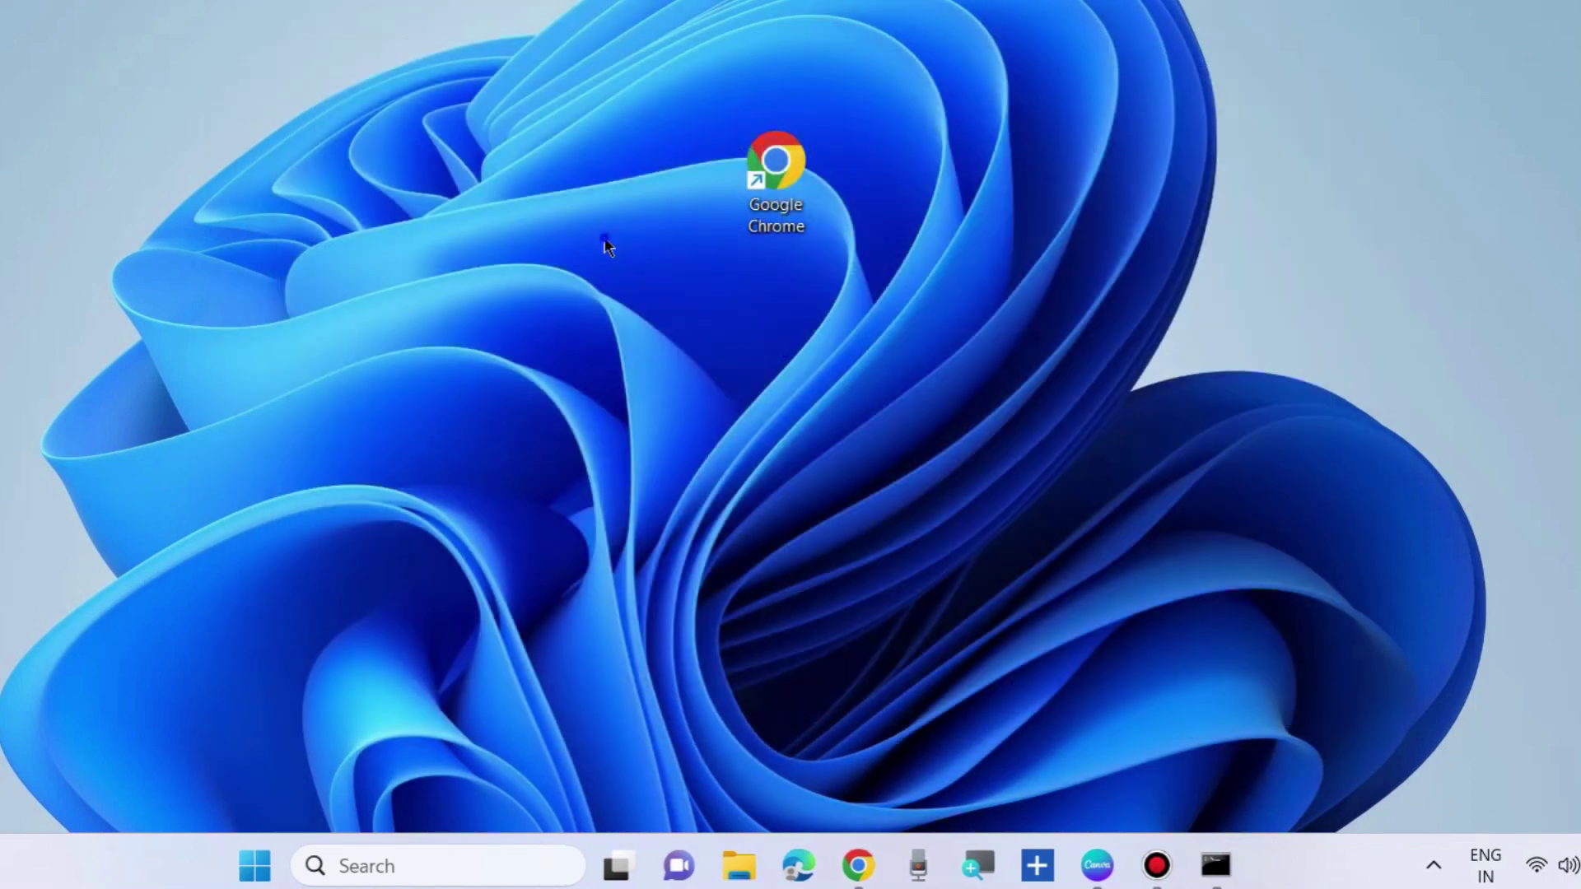
pyautogui.rightClick(607, 239)
pyautogui.click(697, 276)
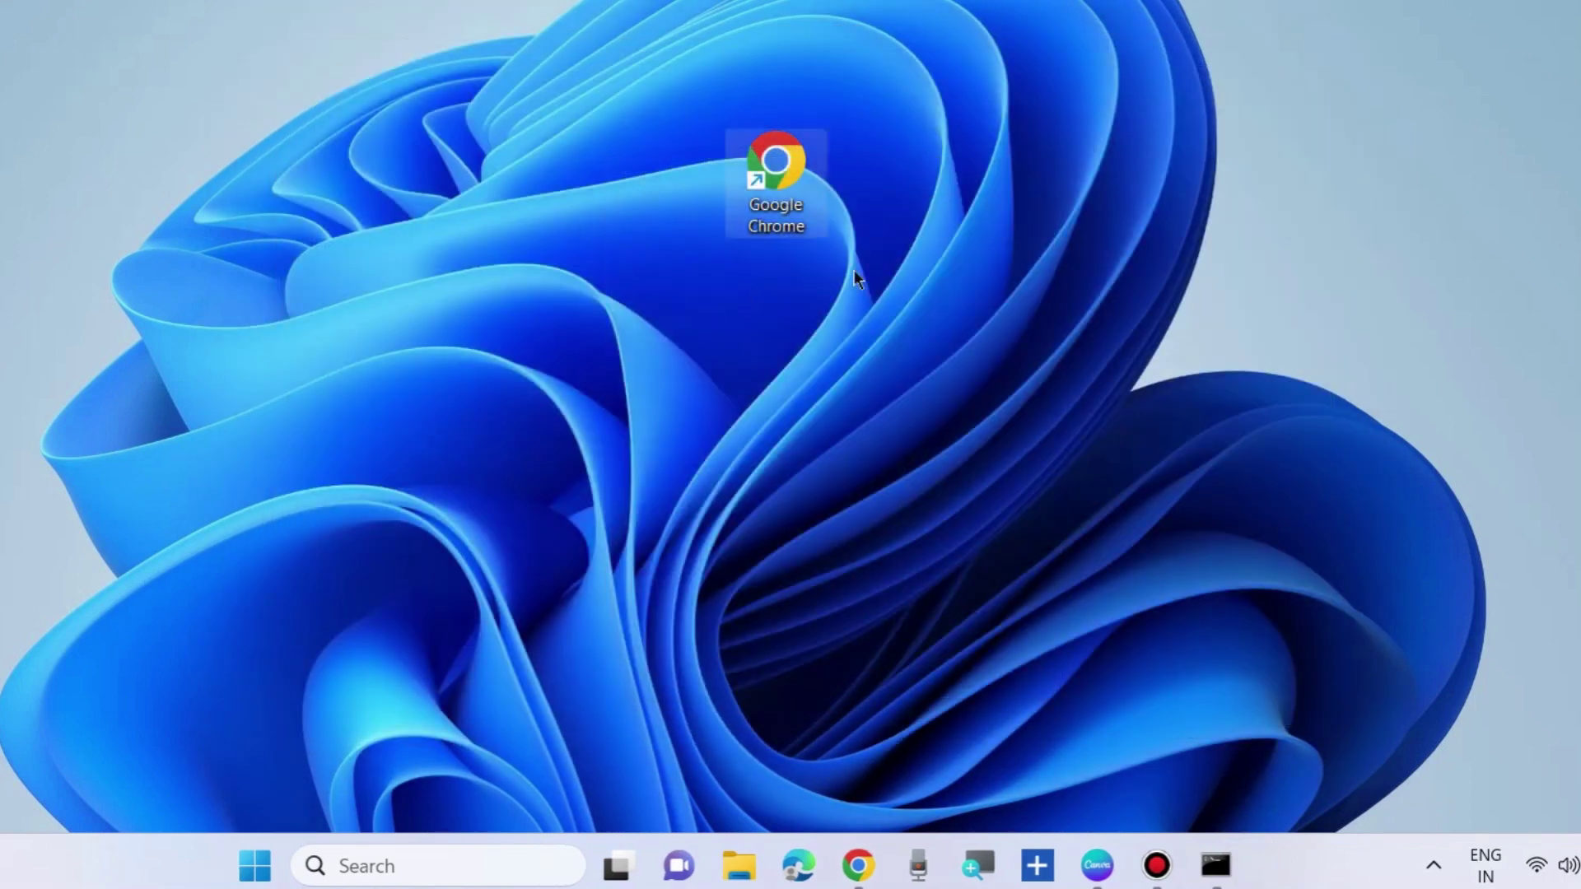
pyautogui.rightClick(257, 871)
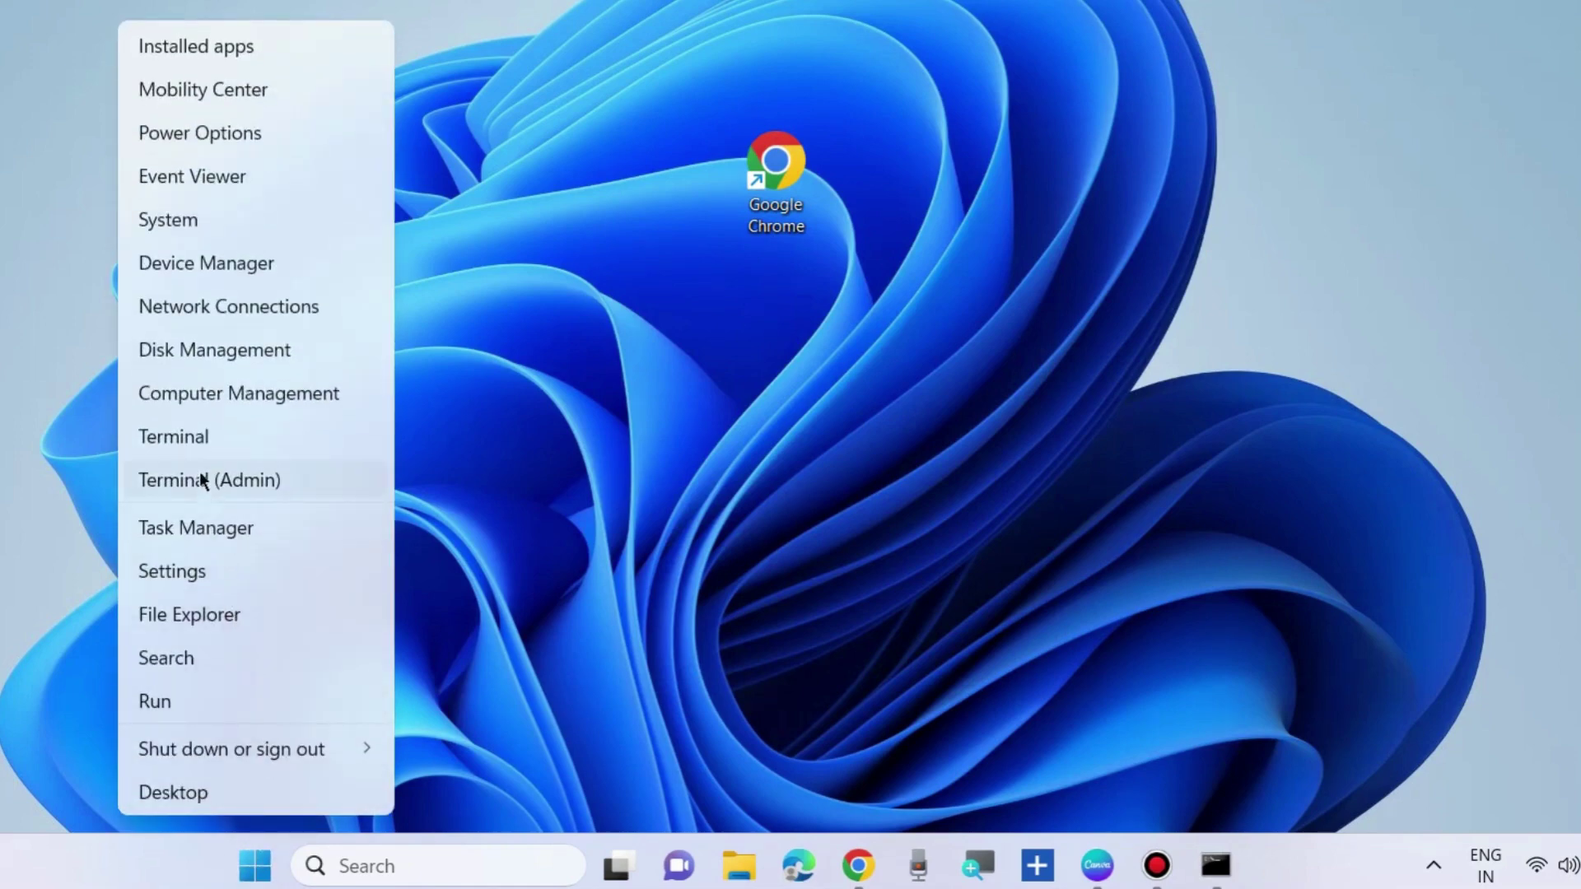
pyautogui.click(219, 435)
# Step: Enter appwiz.cpl in the Run dialog, centred on screen
pyautogui.rightClick(256, 866)
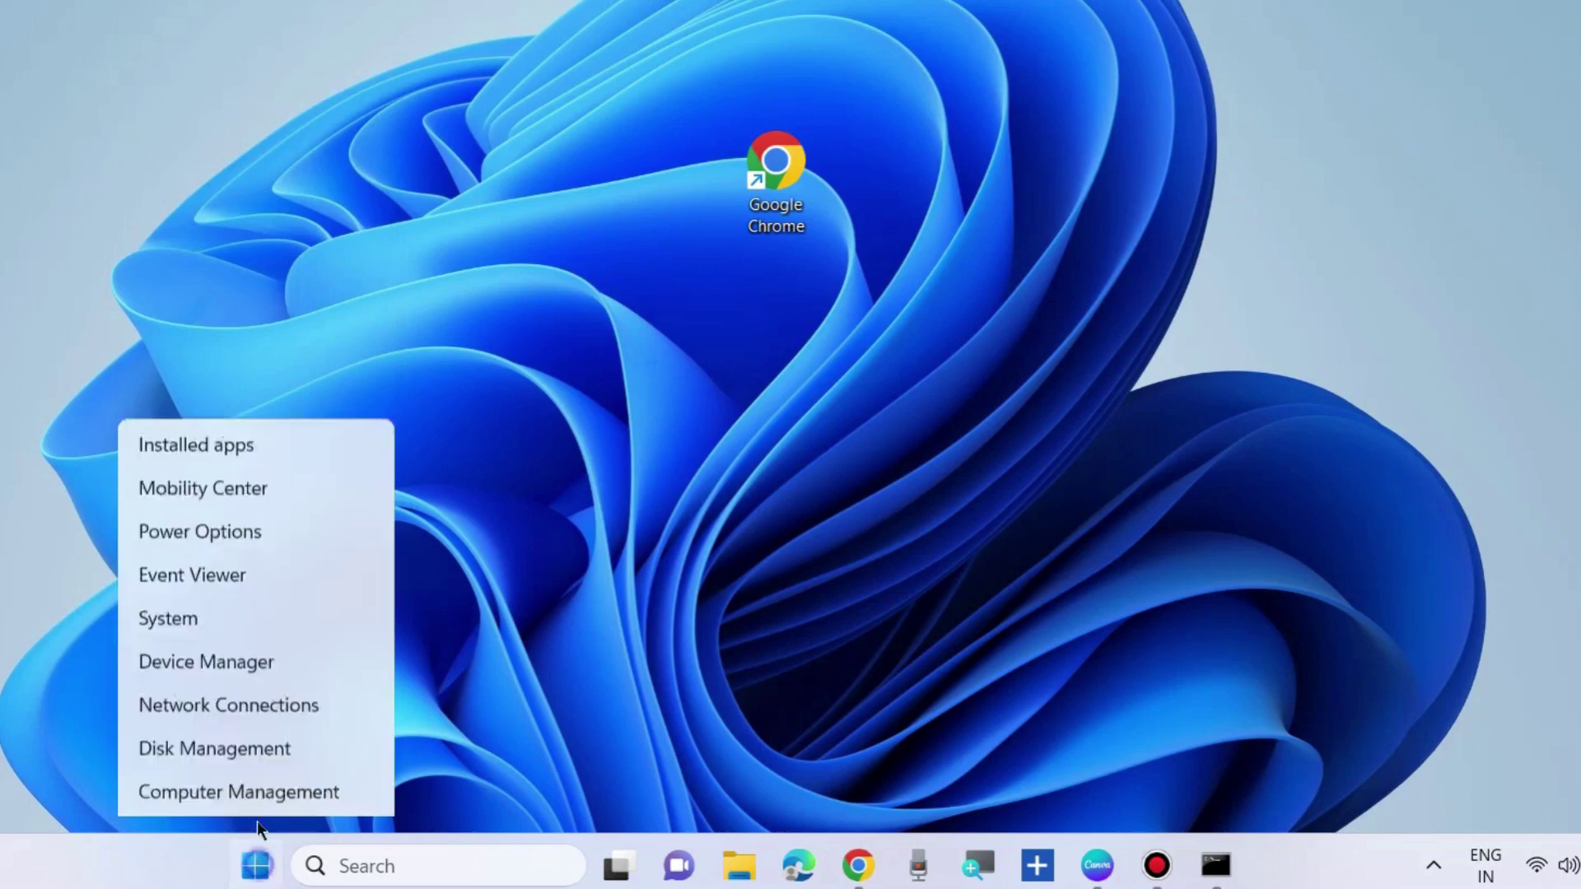
pyautogui.click(161, 699)
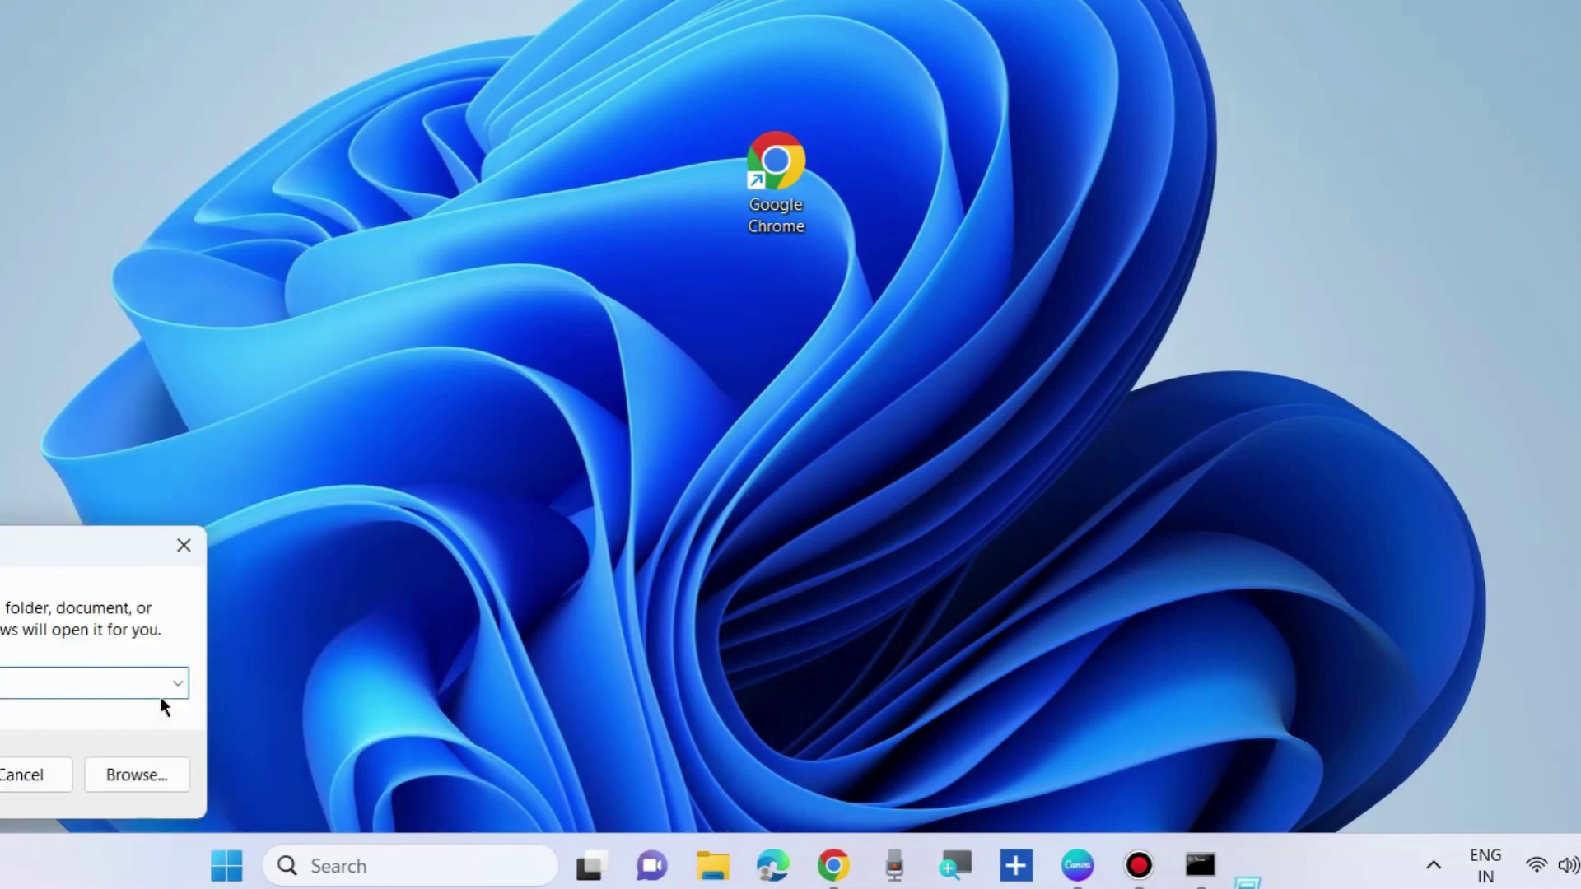
pyautogui.moveTo(50, 552); pyautogui.dragTo(812, 264)
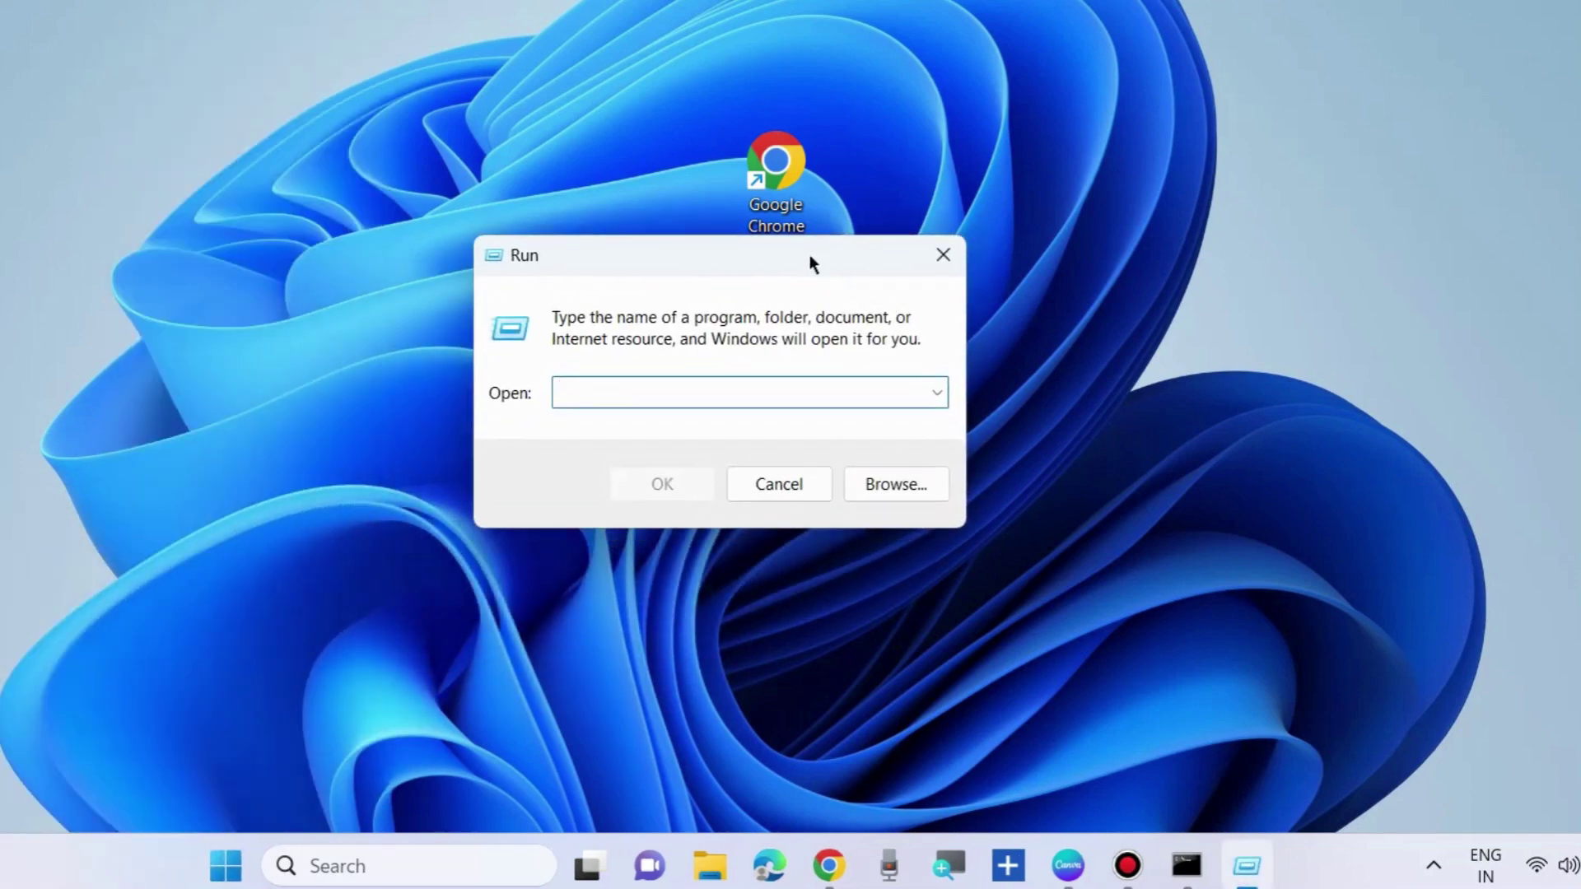
pyautogui.write('appwi')
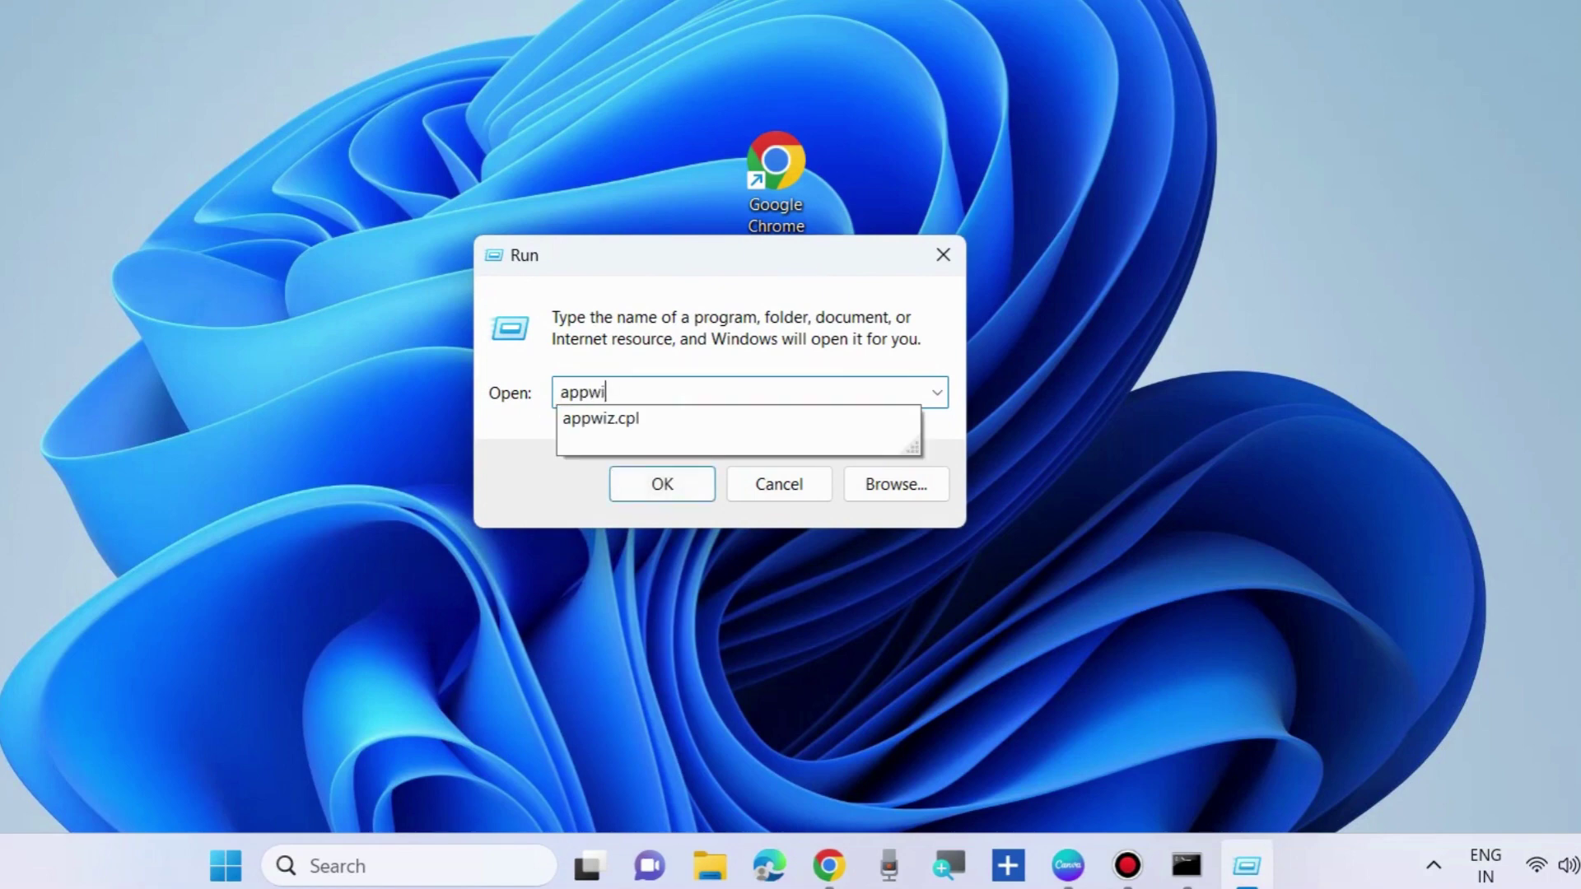
pyautogui.write('z.cpl')
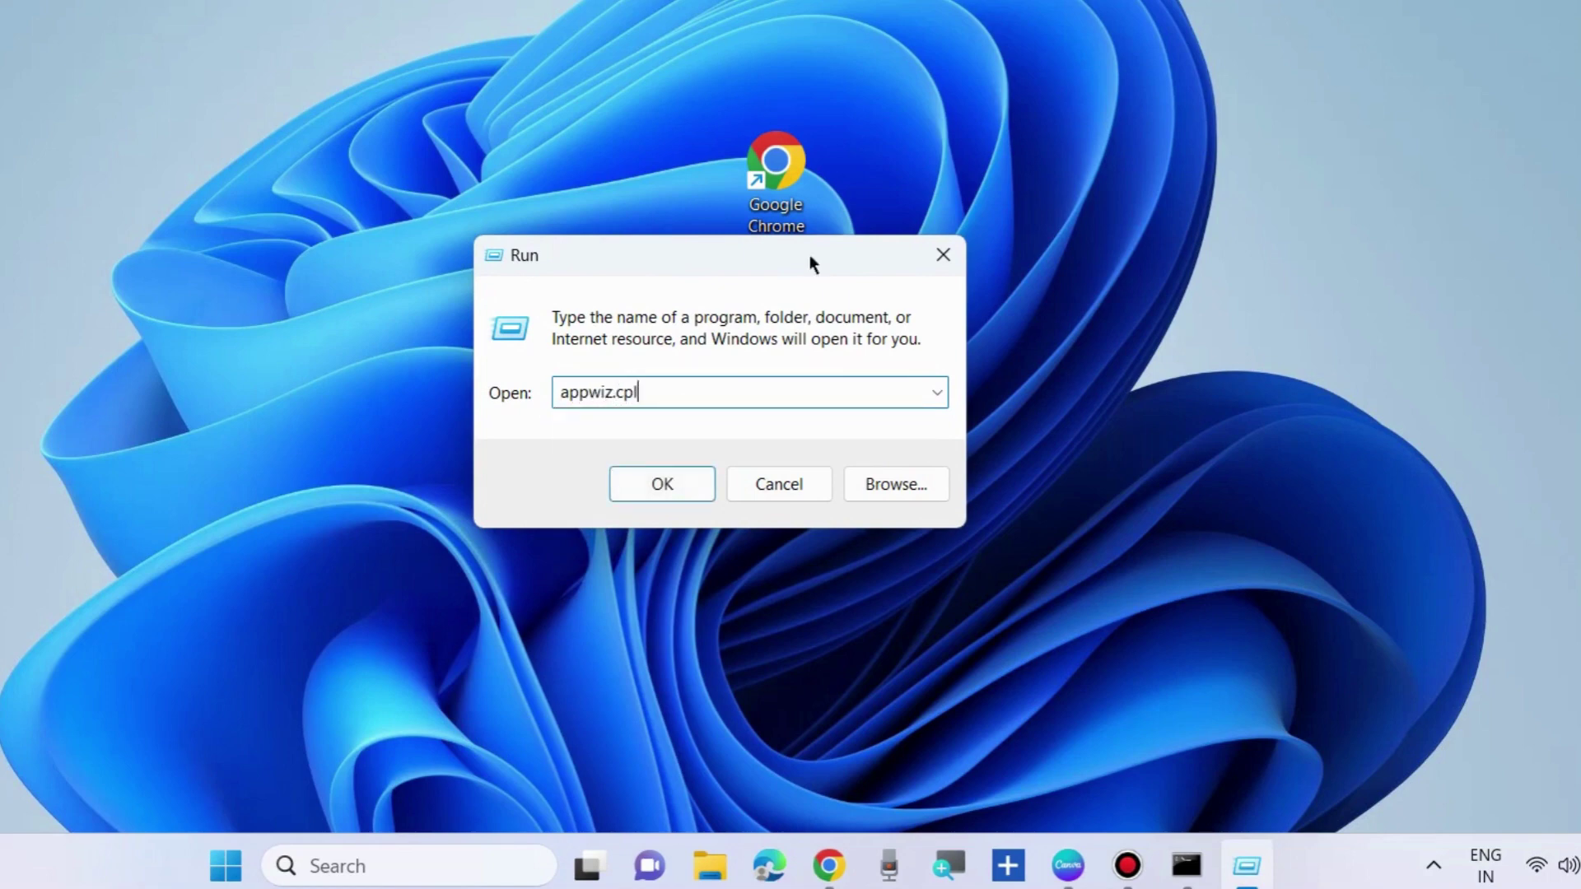
# Step: Run appwiz.cpl to open Programs and Features and select Bandicam in the installed programs
pyautogui.click(669, 484)
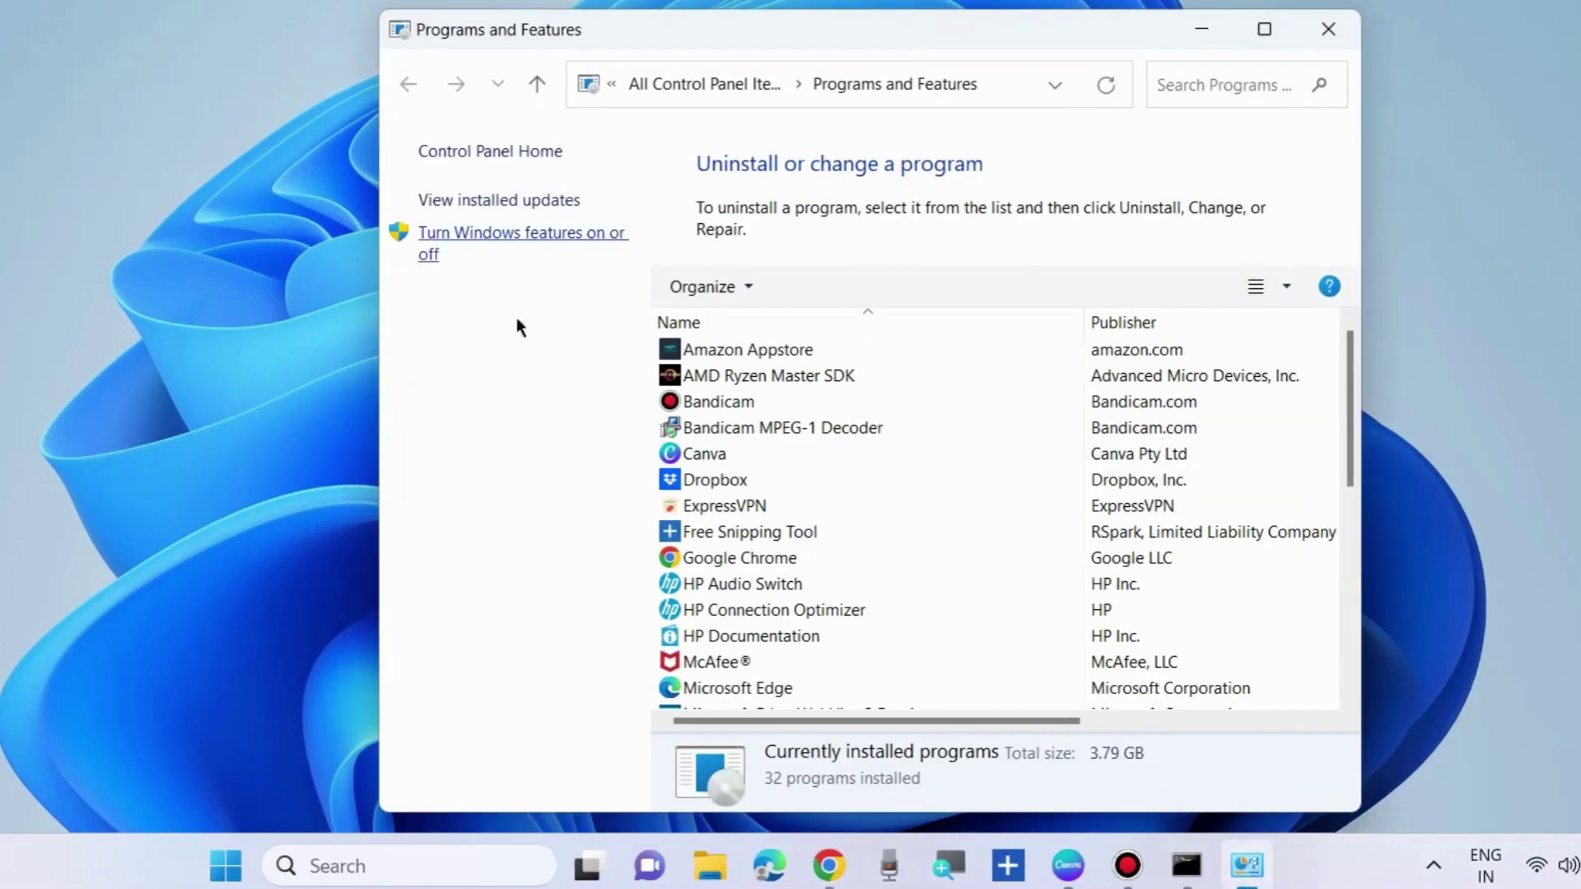
pyautogui.scroll(-6, 747, 566)
pyautogui.scroll(6, 747, 566)
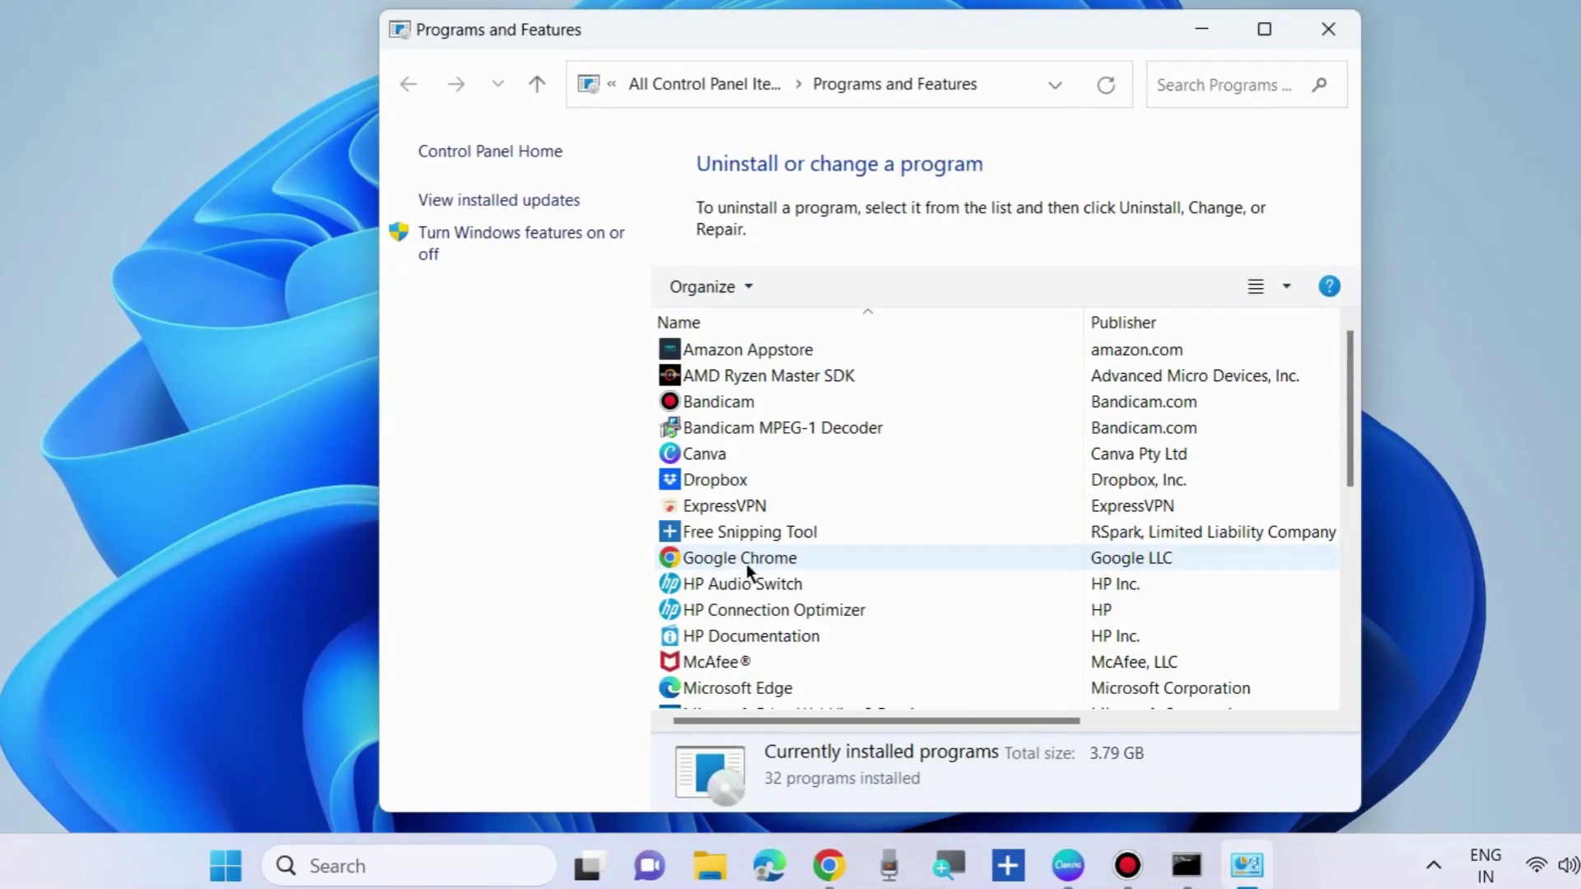
pyautogui.click(715, 404)
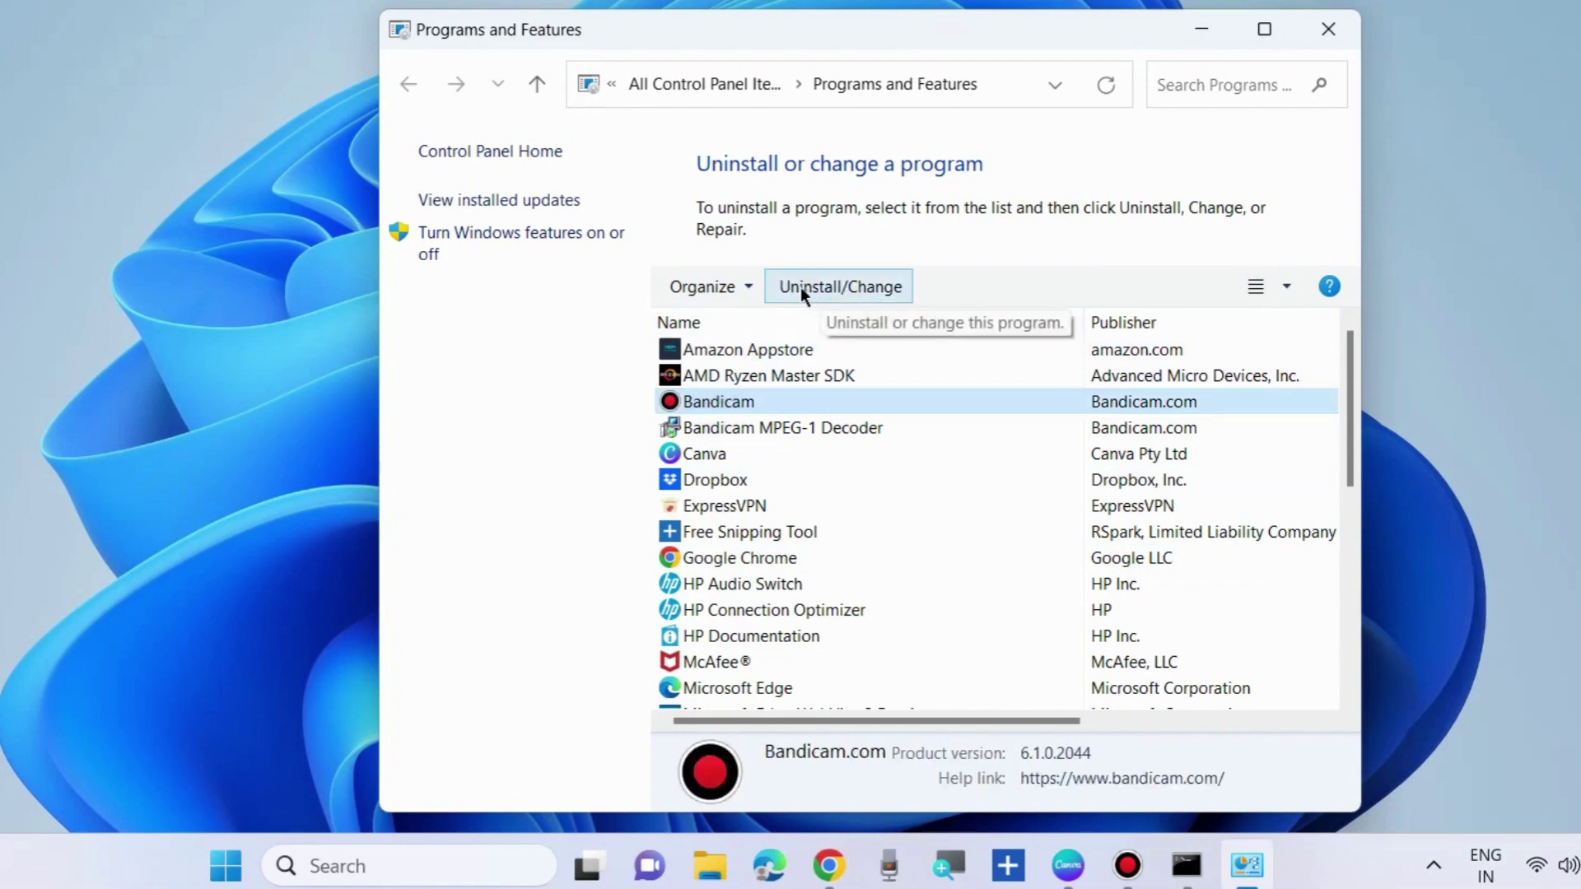
# Step: Close Programs and Features, refresh the desktop, and search Windows for cmd
pyautogui.click(1327, 30)
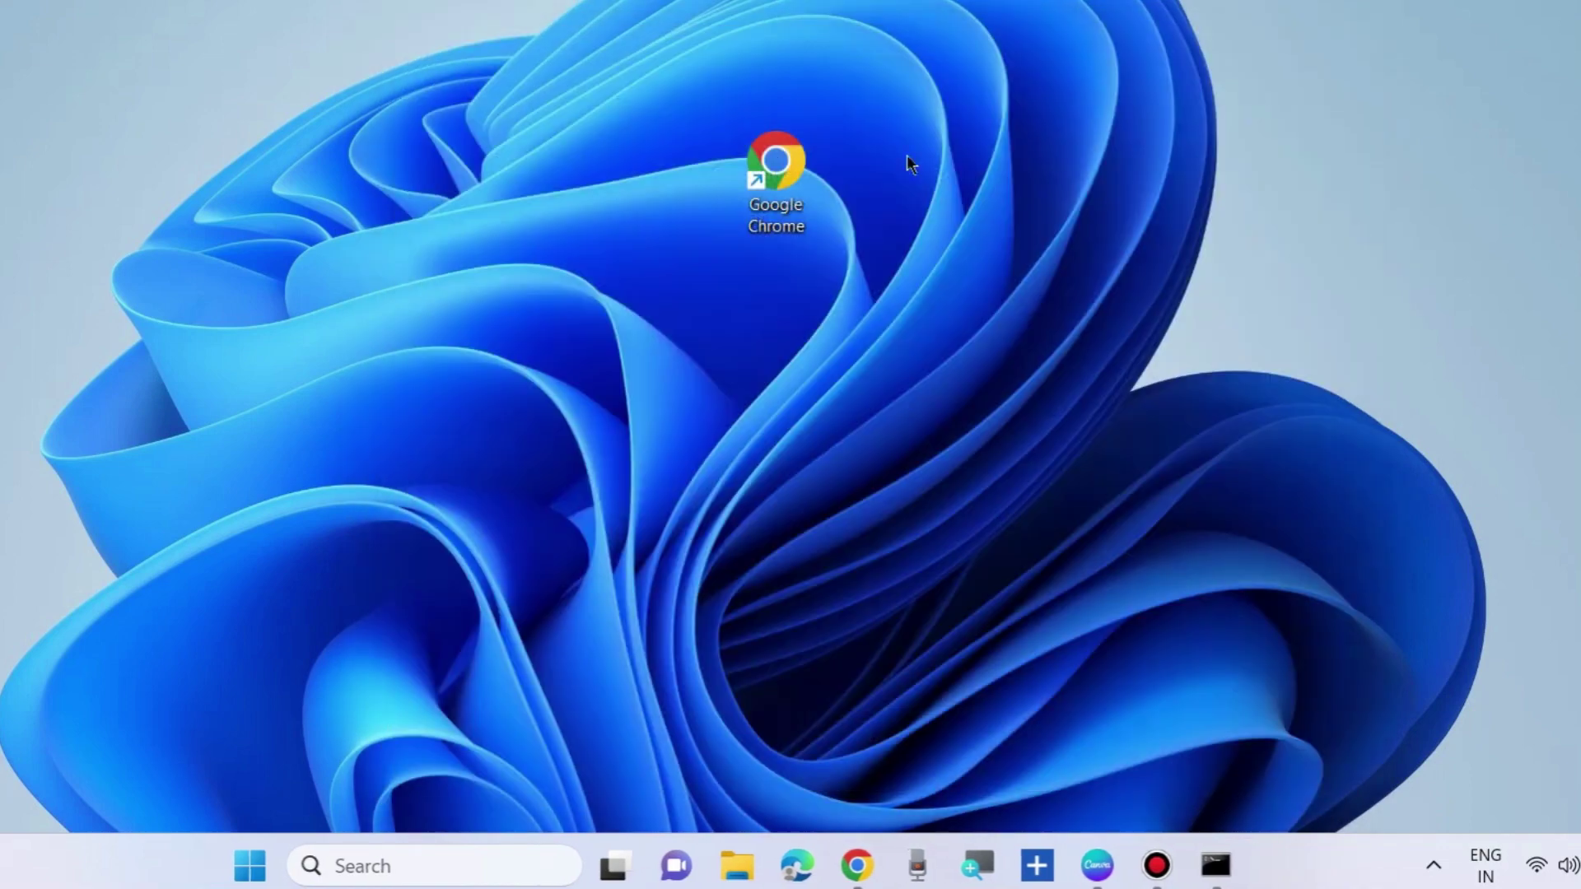
pyautogui.rightClick(466, 169)
pyautogui.click(535, 269)
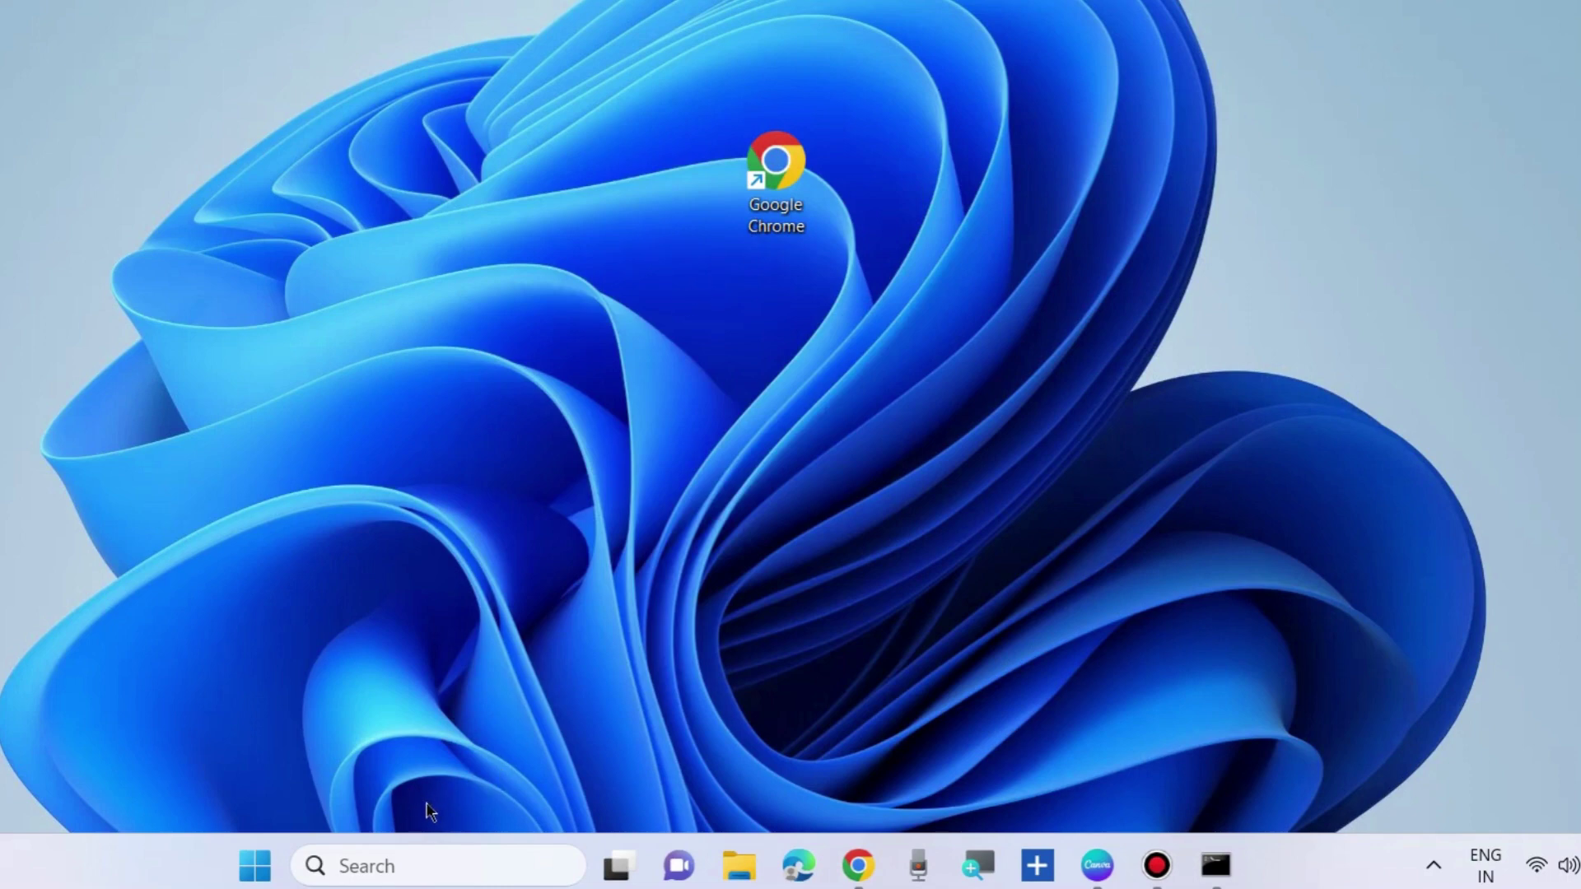
pyautogui.click(409, 863)
pyautogui.write('cmd')
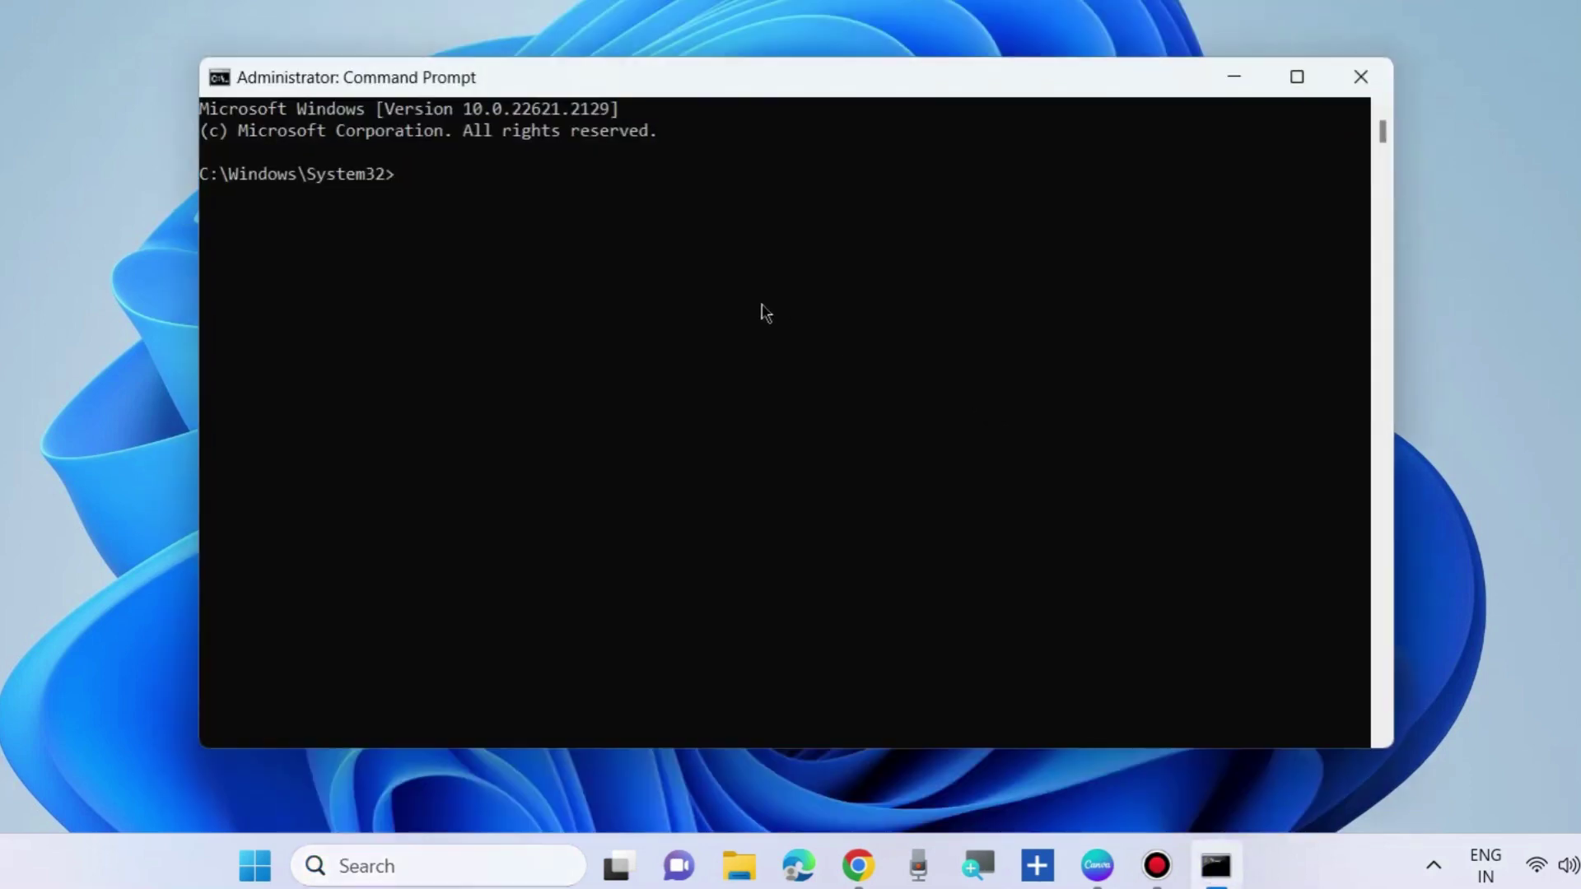
# Step: Run sfc /scannow in the administrator Command Prompt
pyautogui.write('sfc /scannow')
pyautogui.press('Return')
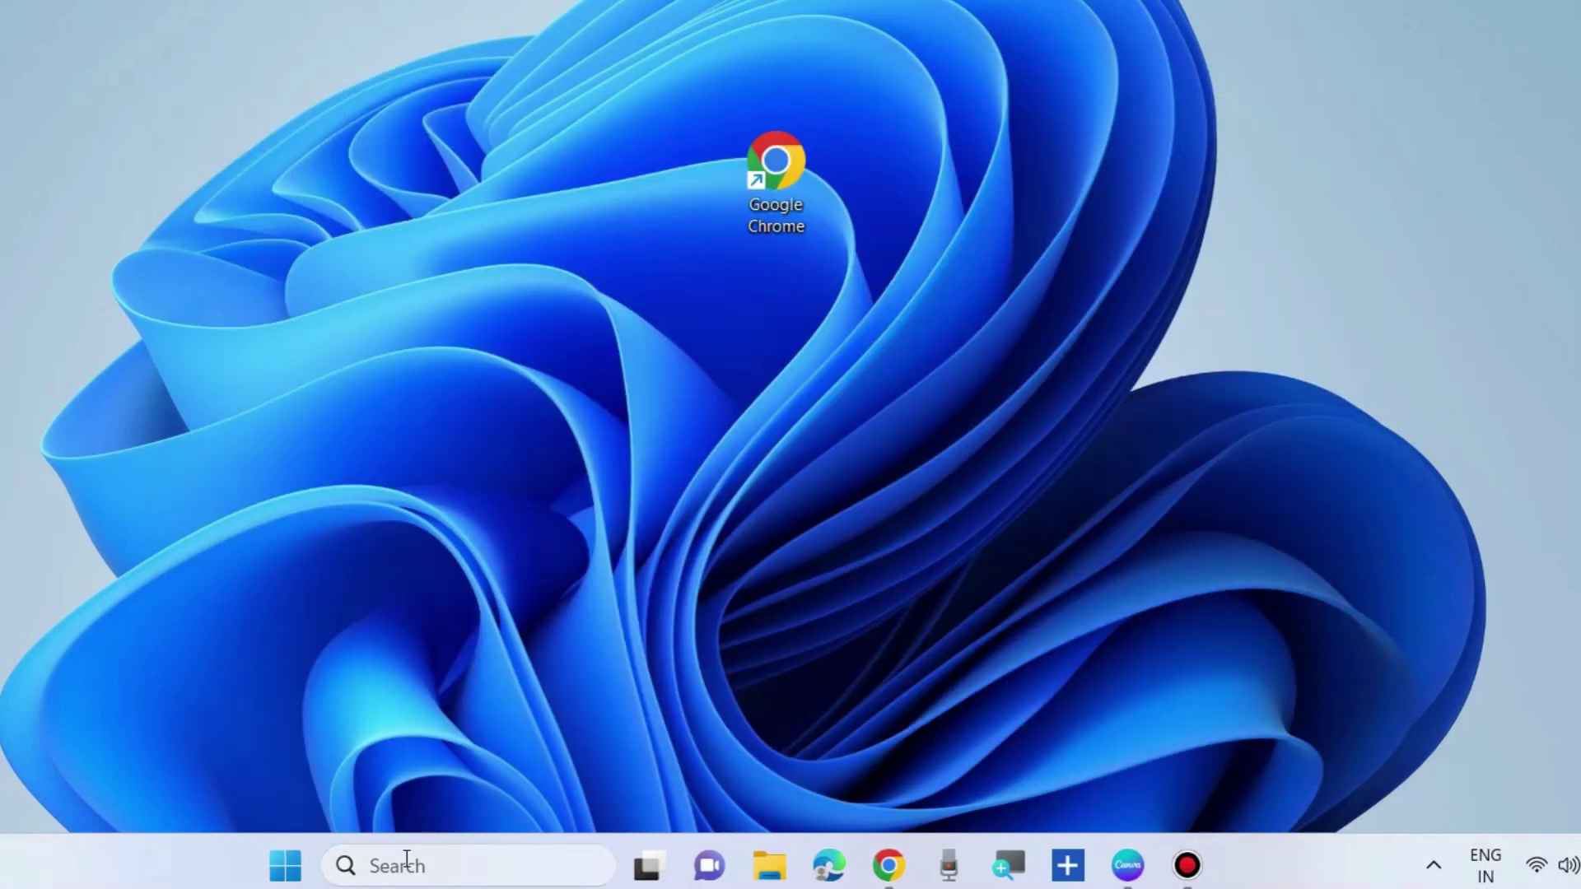
# Step: Run msconfig from the Run dialog to launch System Configuration
pyautogui.rightClick(288, 867)
pyautogui.click(247, 705)
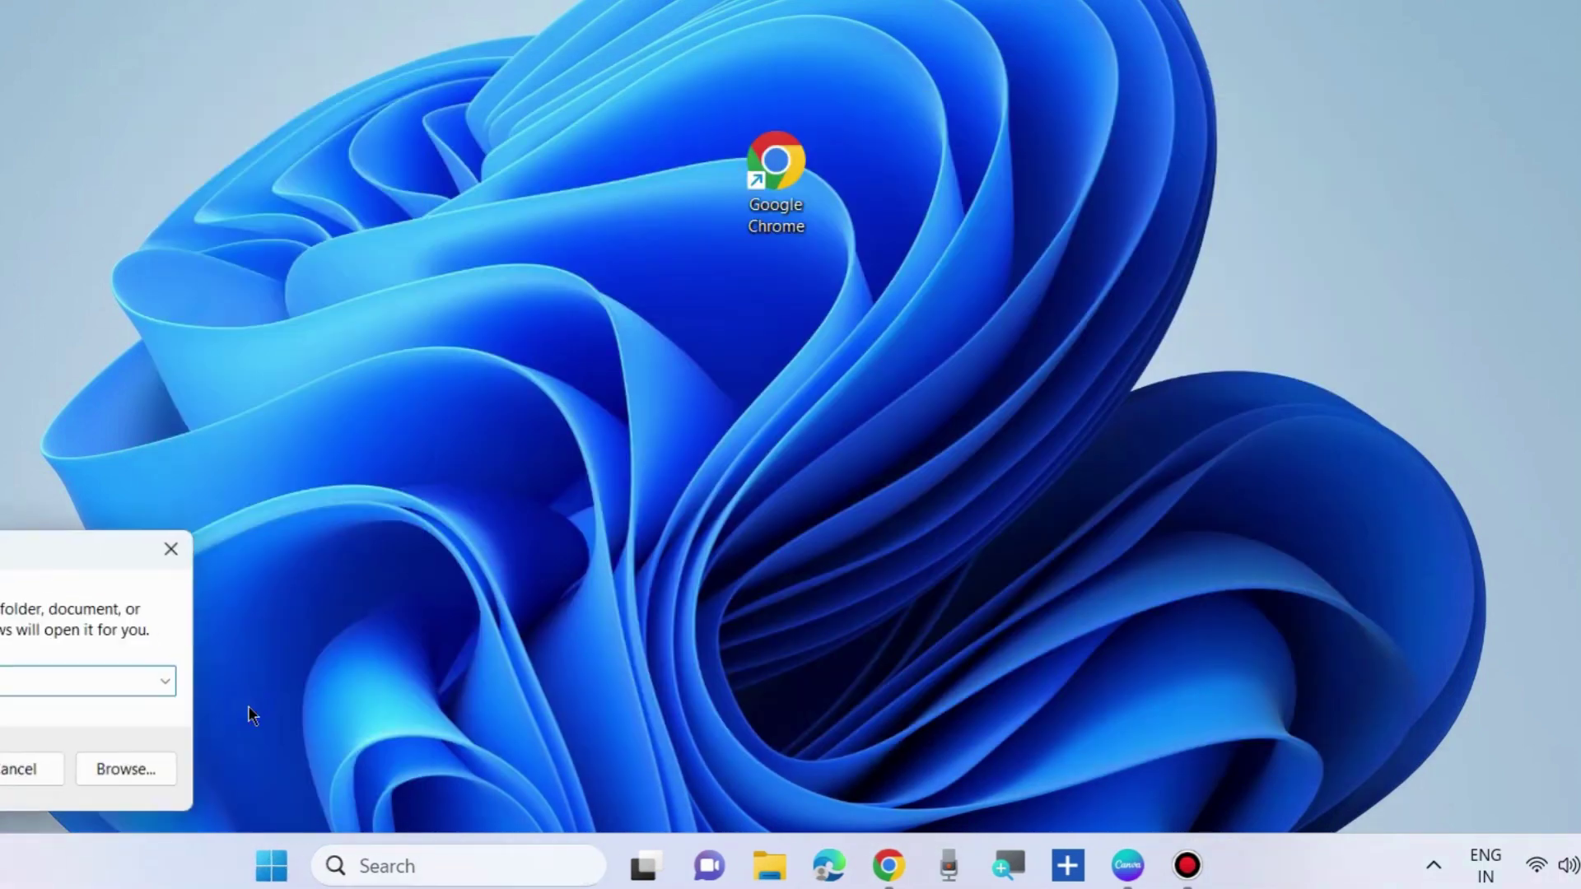
pyautogui.moveTo(64, 544); pyautogui.dragTo(867, 282)
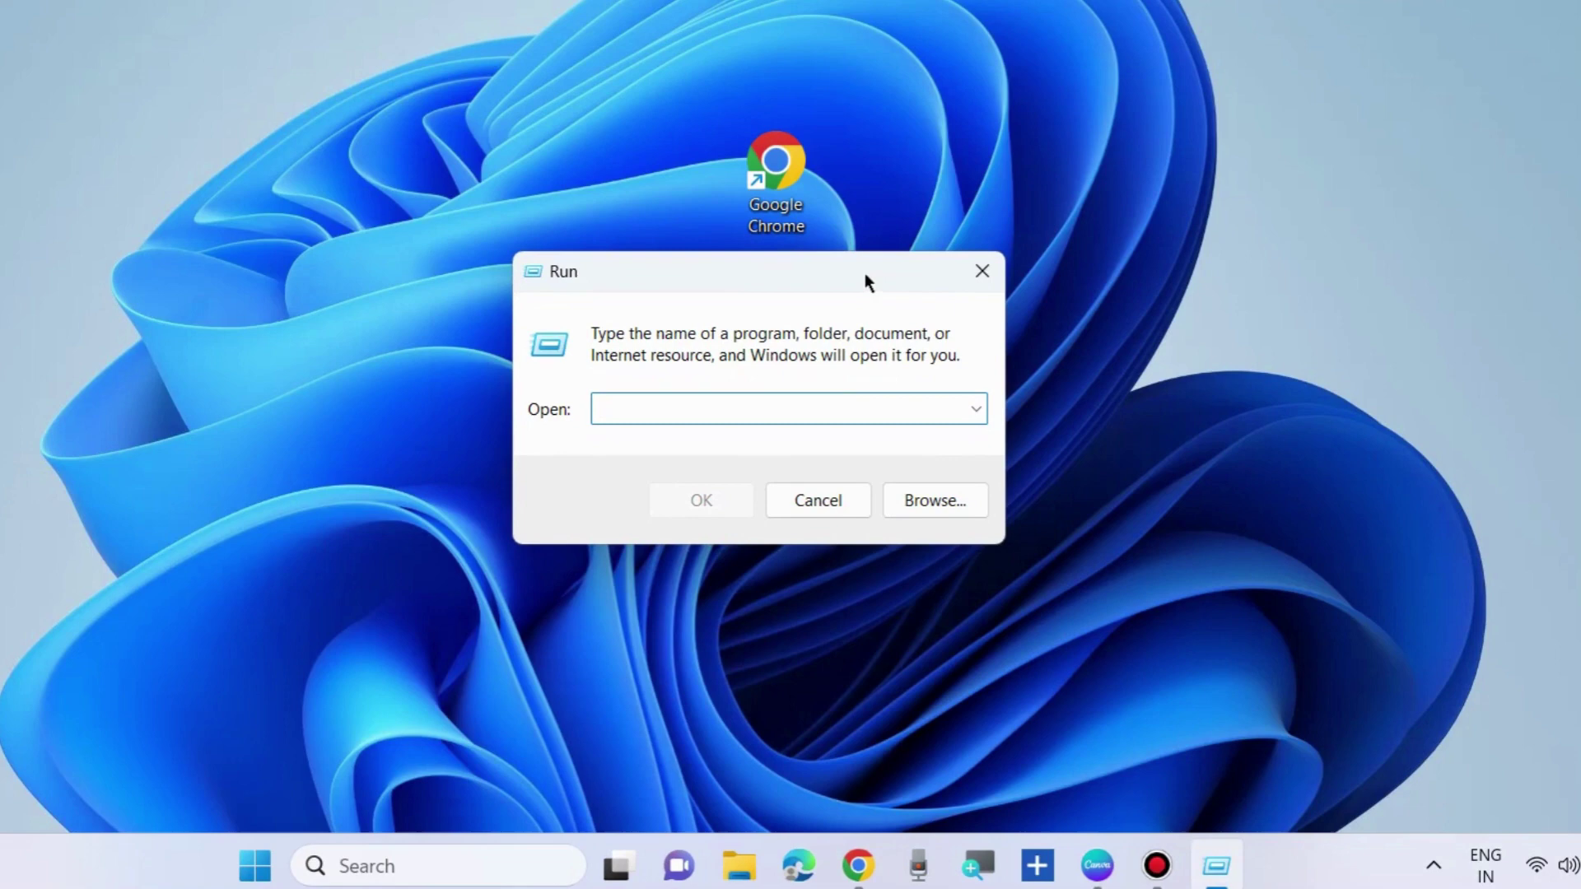
pyautogui.write('msconf')
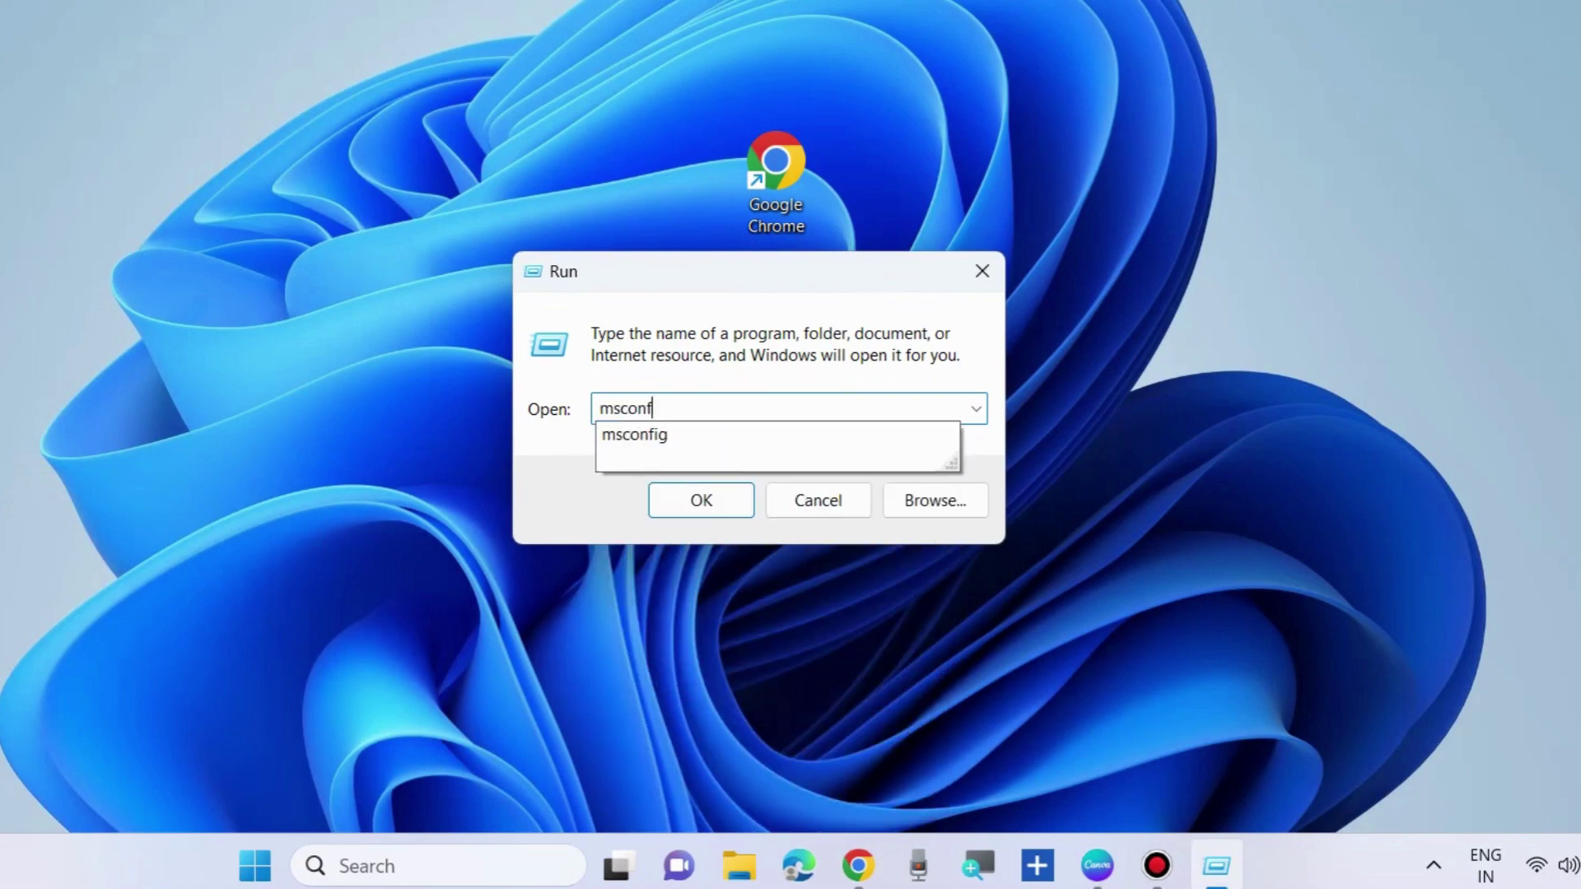
pyautogui.write('ig')
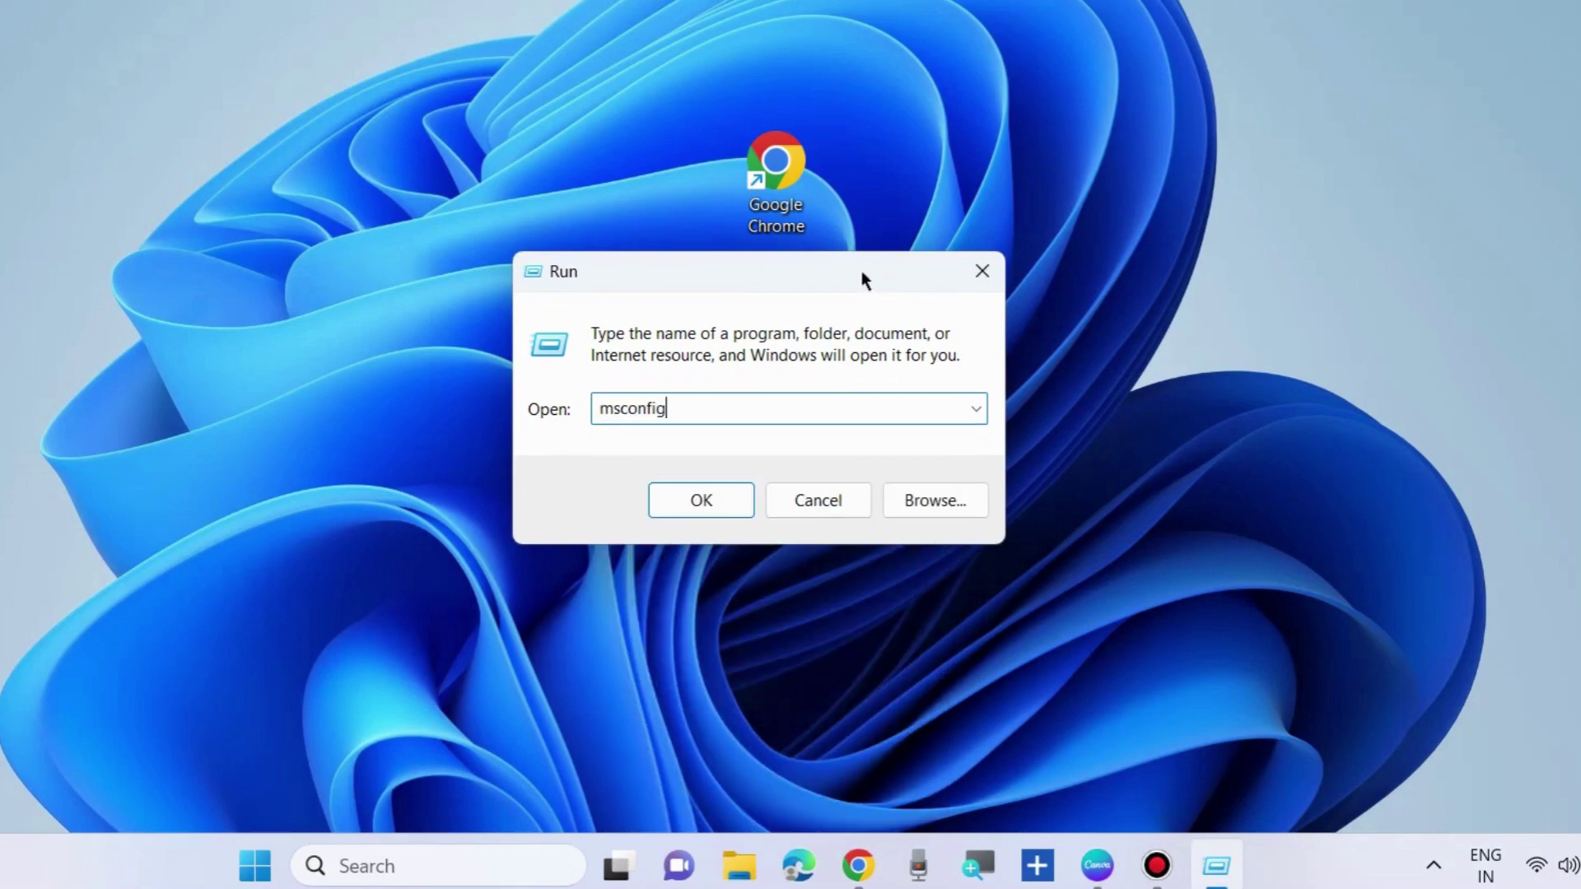
pyautogui.click(707, 499)
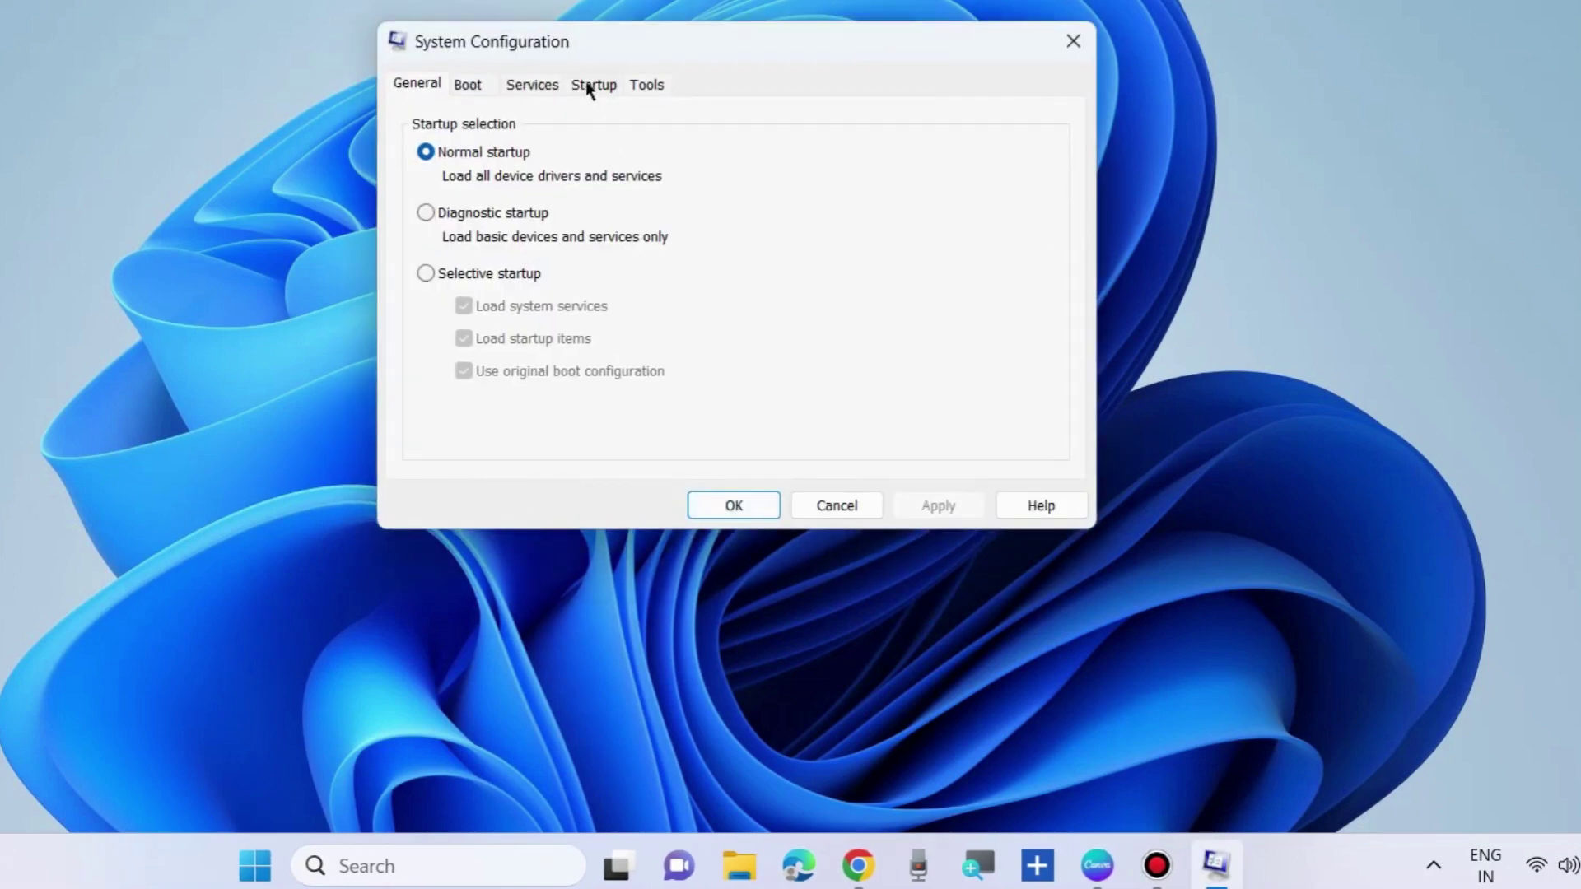
# Step: Hide all Microsoft services on the Services tab, then switch to the Startup tab
pyautogui.click(553, 85)
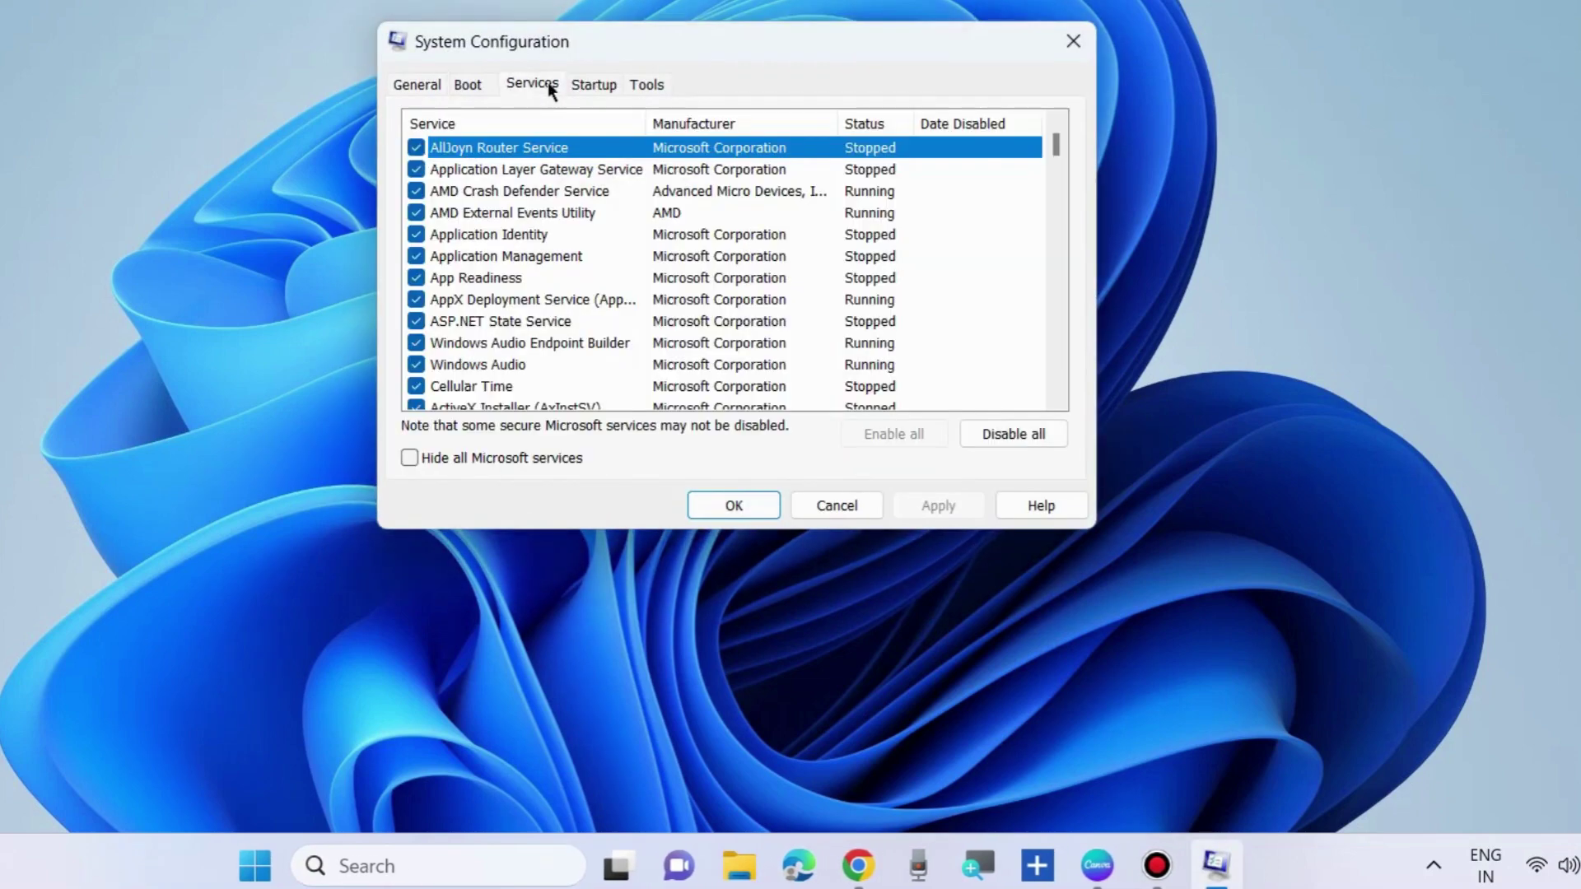
pyautogui.click(410, 458)
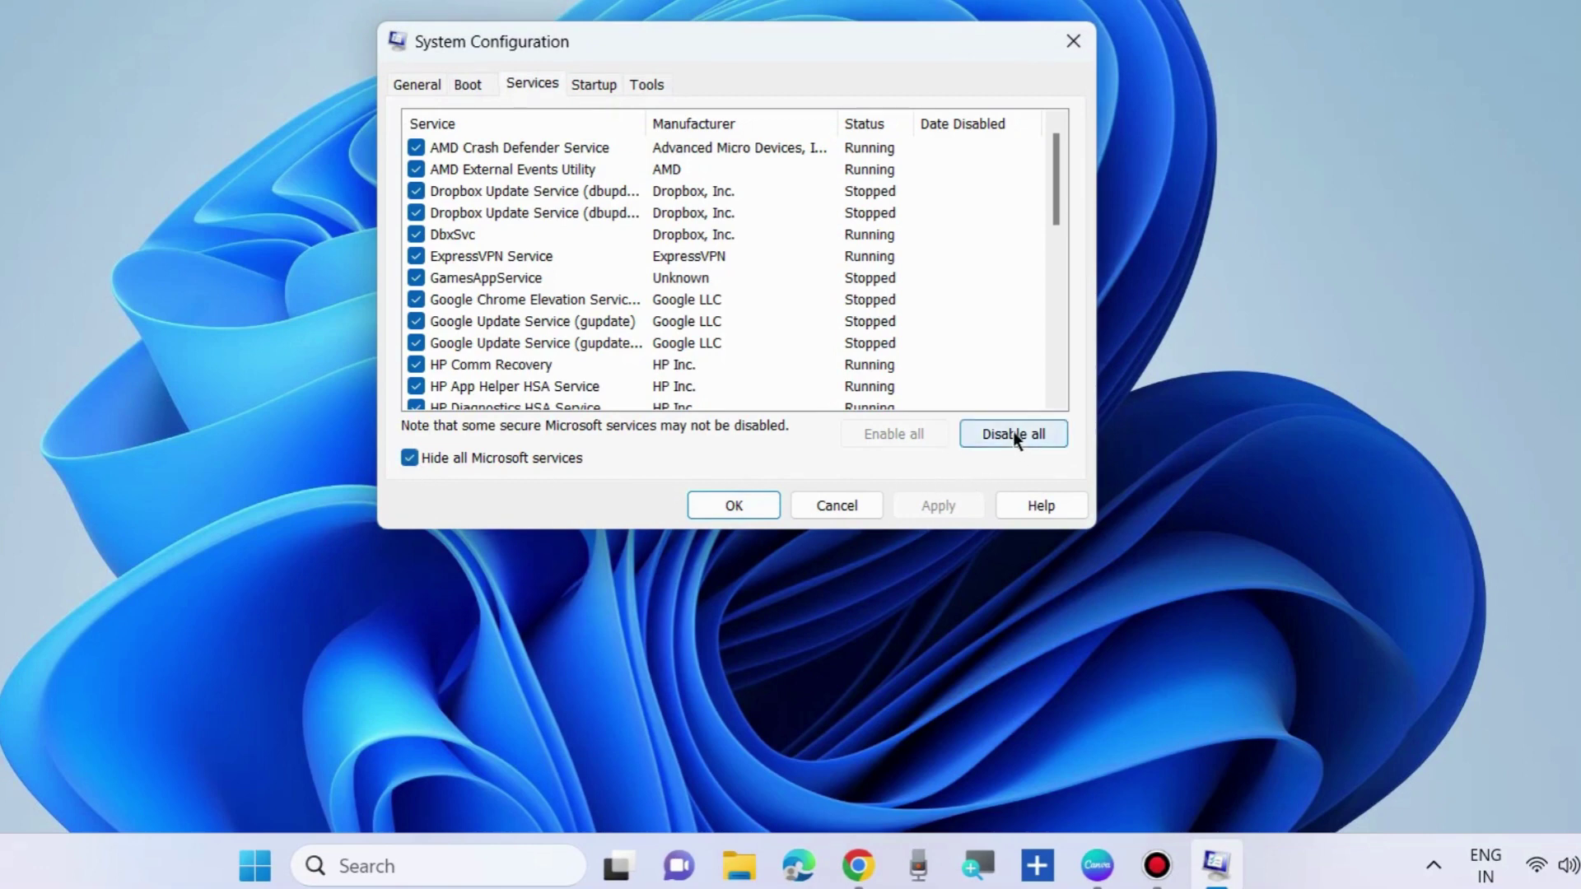
pyautogui.click(594, 85)
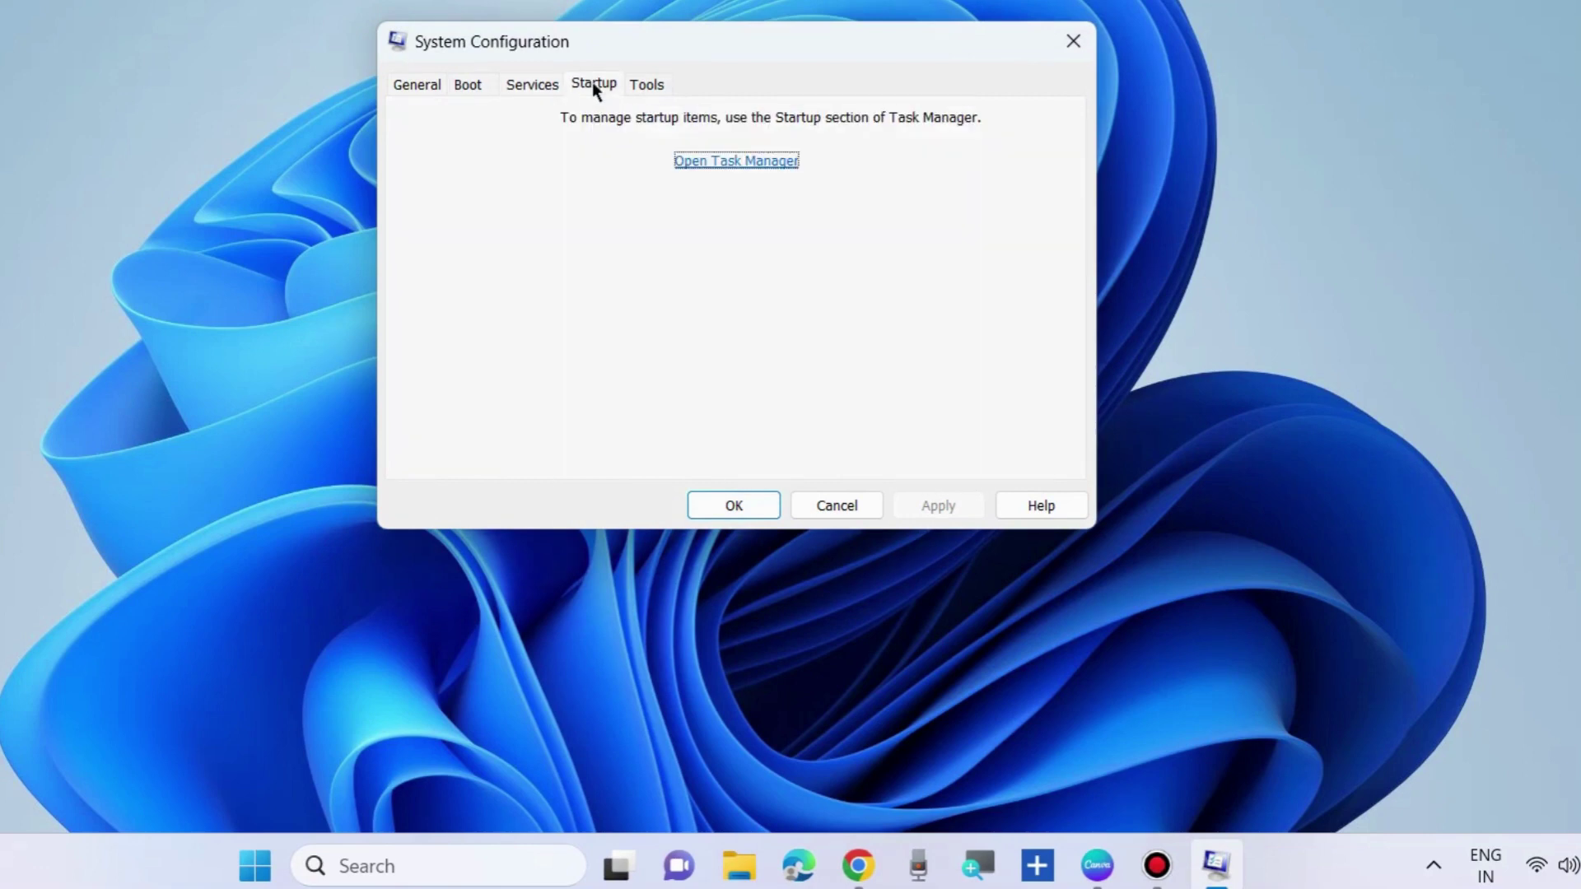
# Step: Check the Disable option for updater.exe and SecurityHealthSystray.exe in Startup apps, then close Task Manager
pyautogui.click(728, 162)
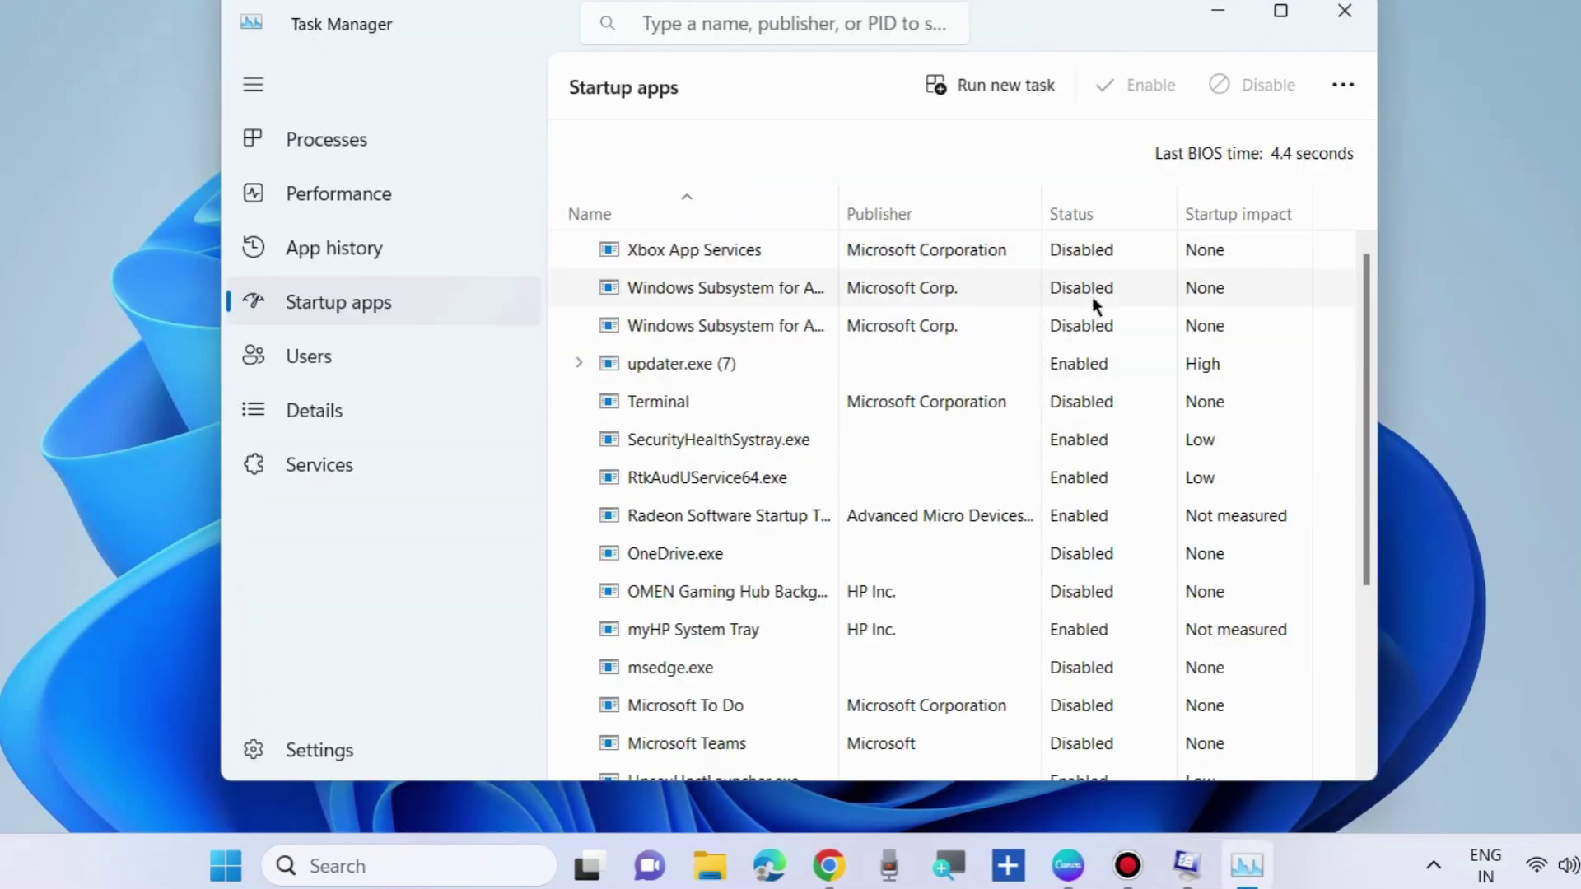
pyautogui.rightClick(693, 365)
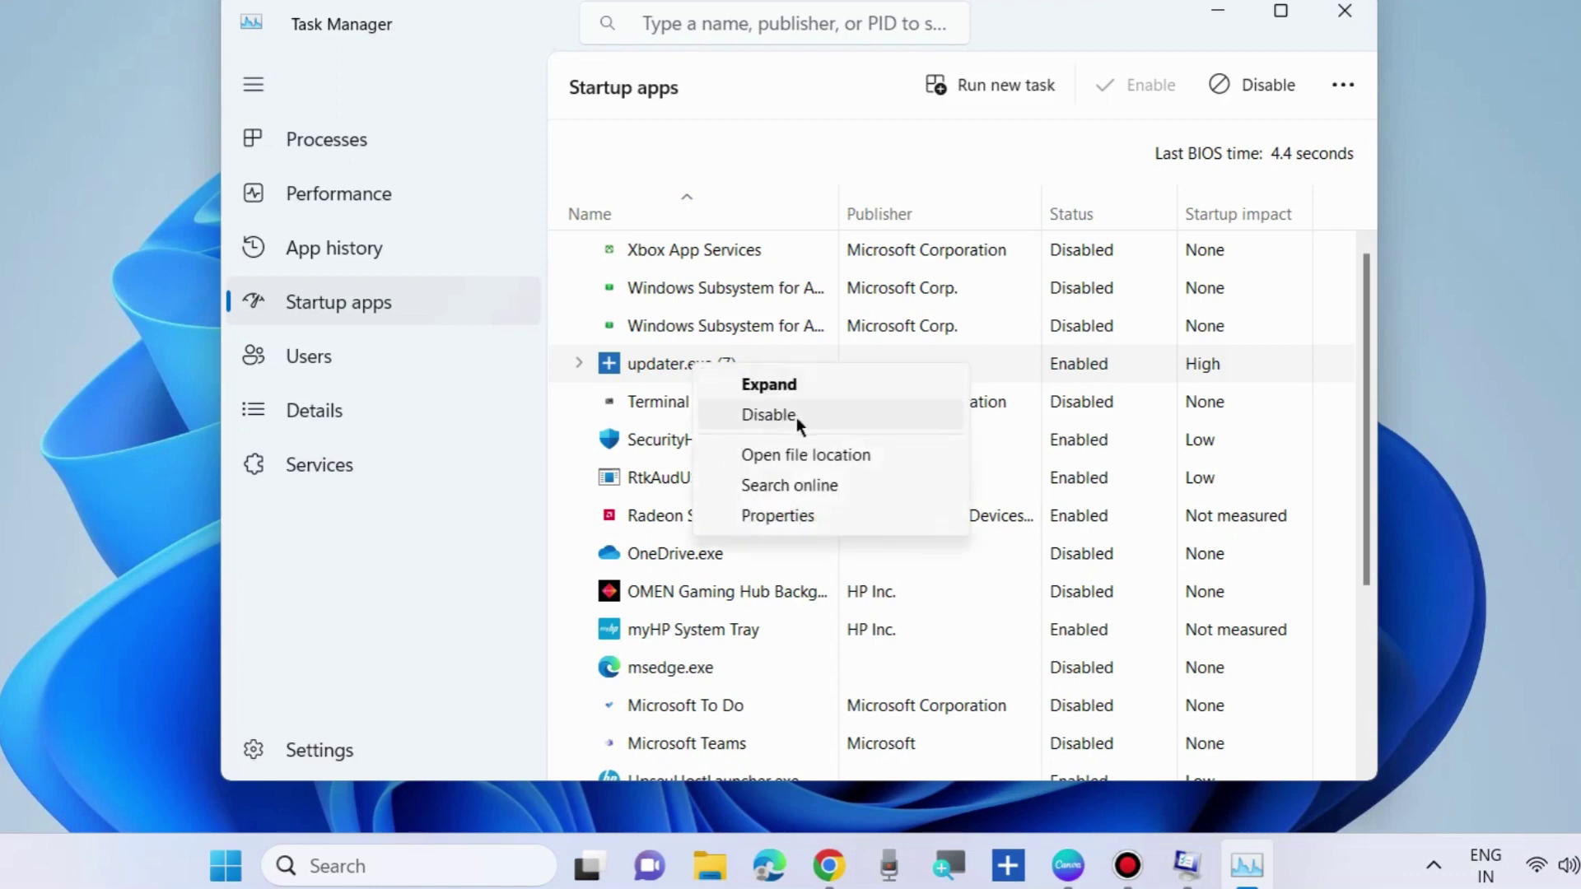
pyautogui.rightClick(657, 441)
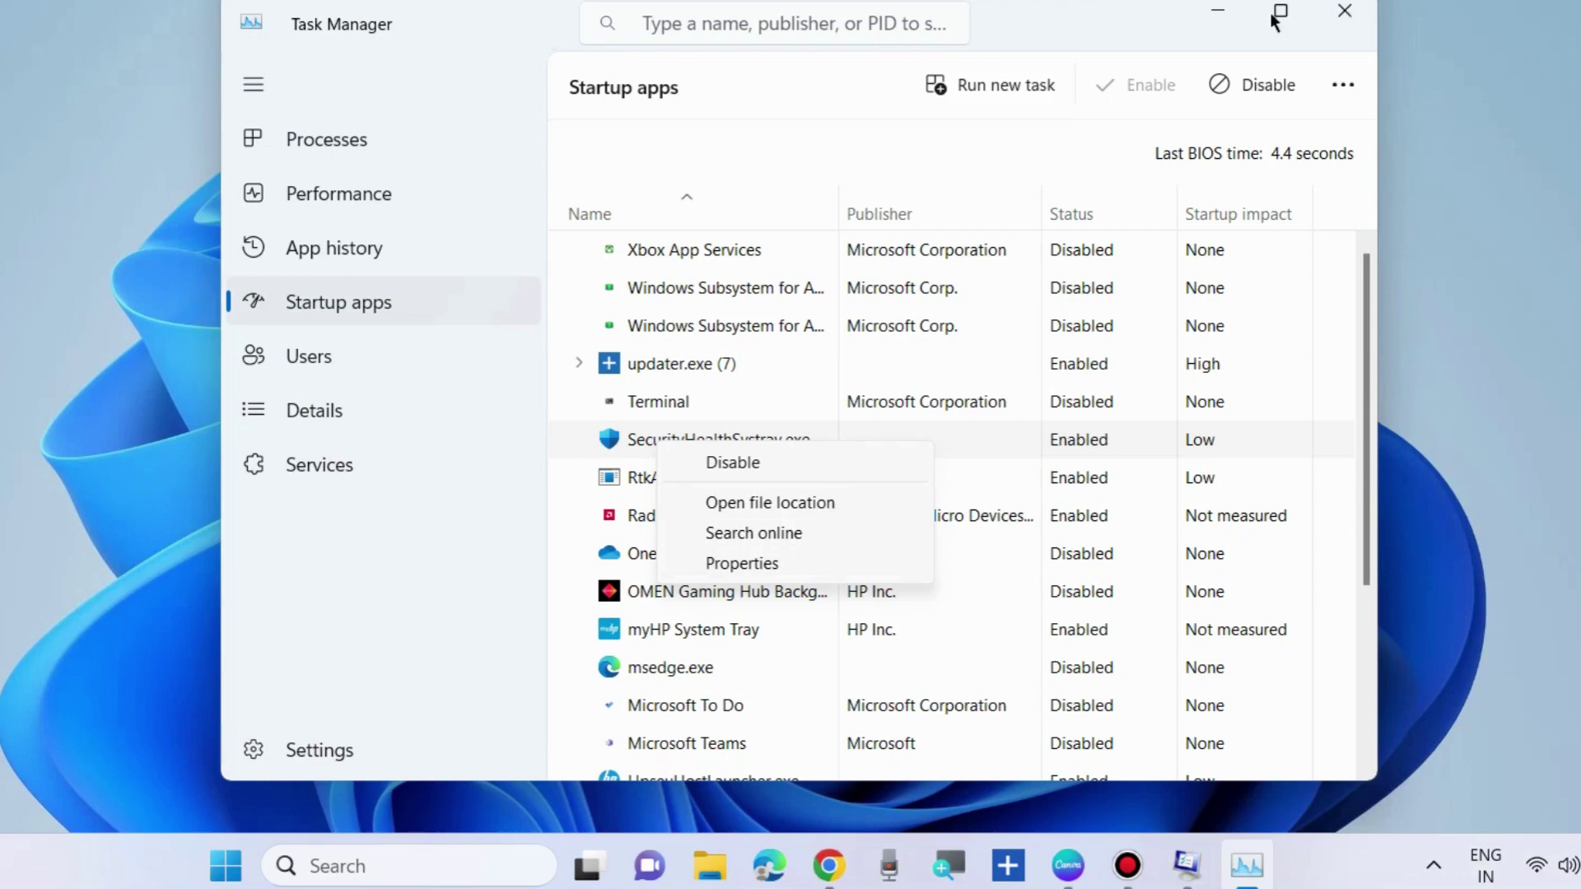
pyautogui.click(1075, 20)
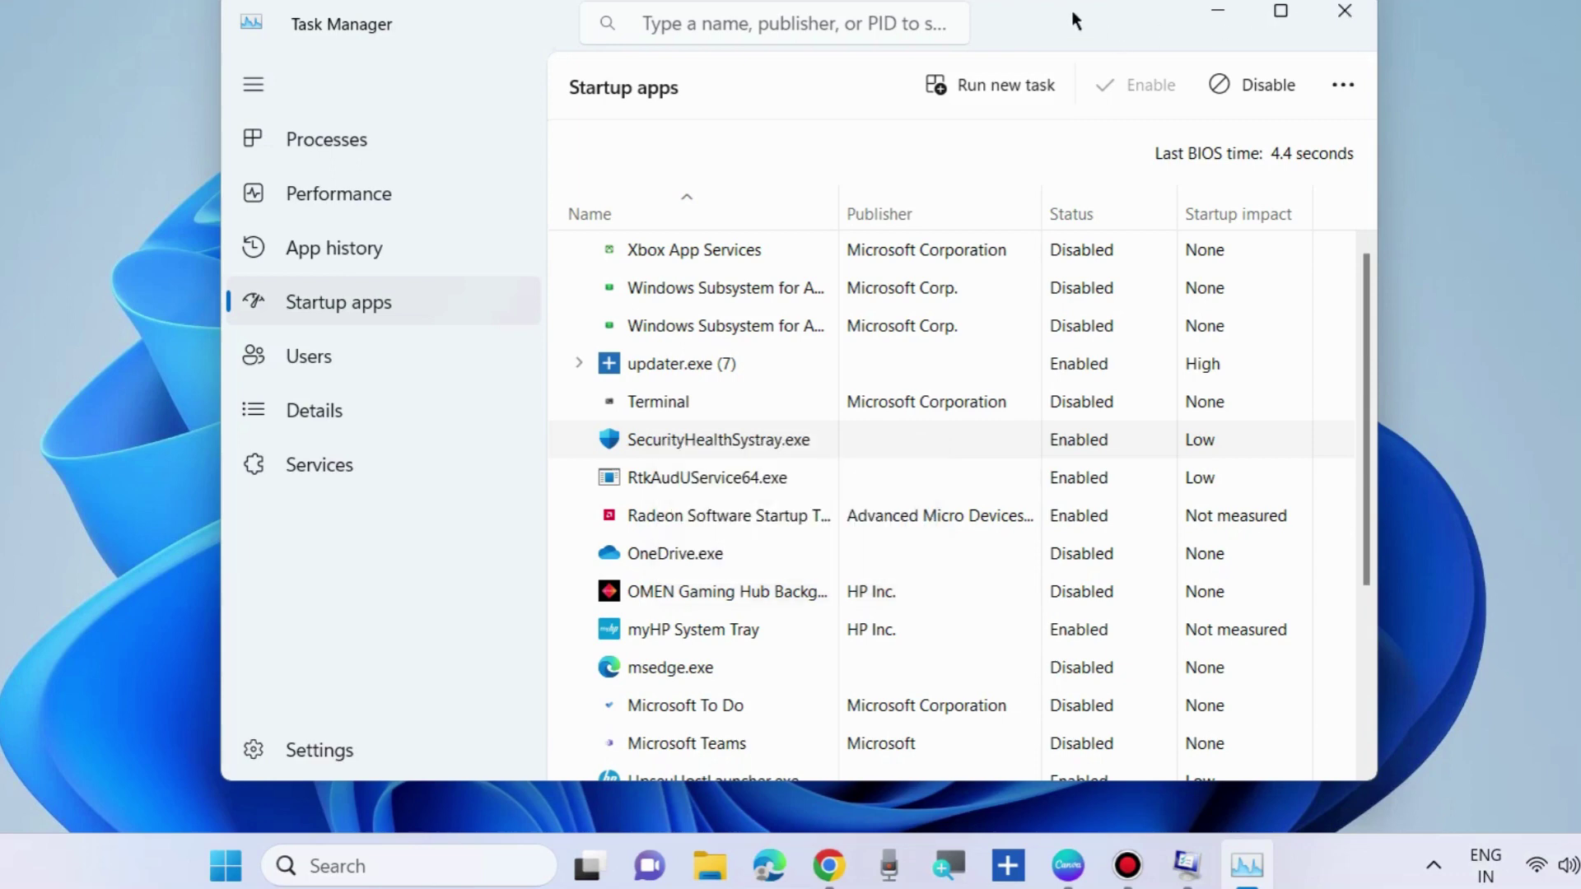
pyautogui.click(1349, 19)
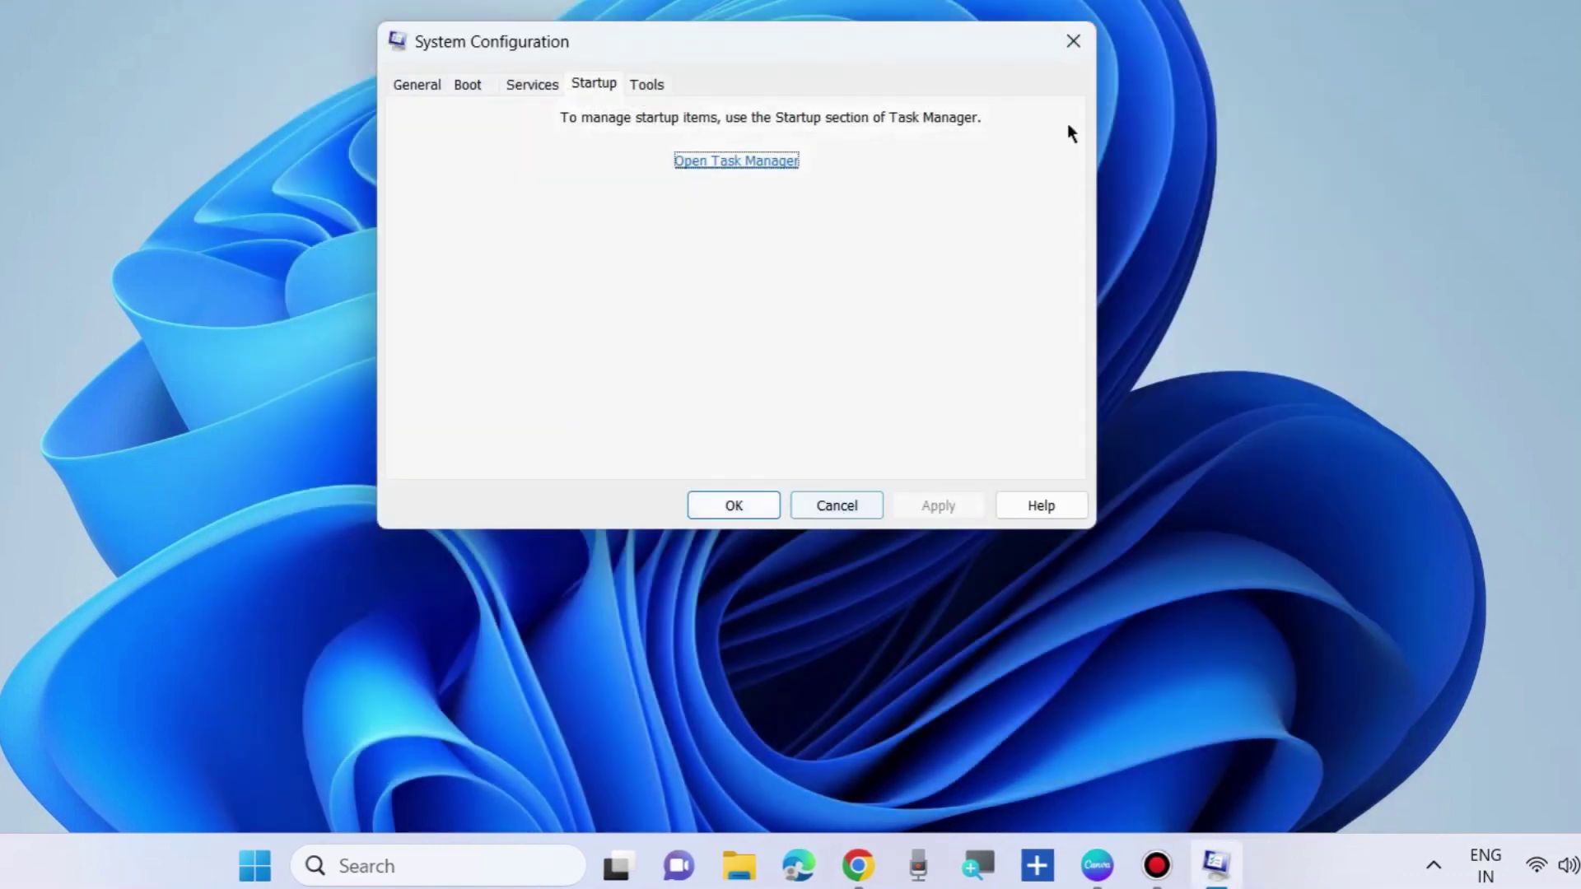
# Step: Close System Configuration and browse the 109 apps under Settings > Apps > Installed apps
pyautogui.click(1073, 40)
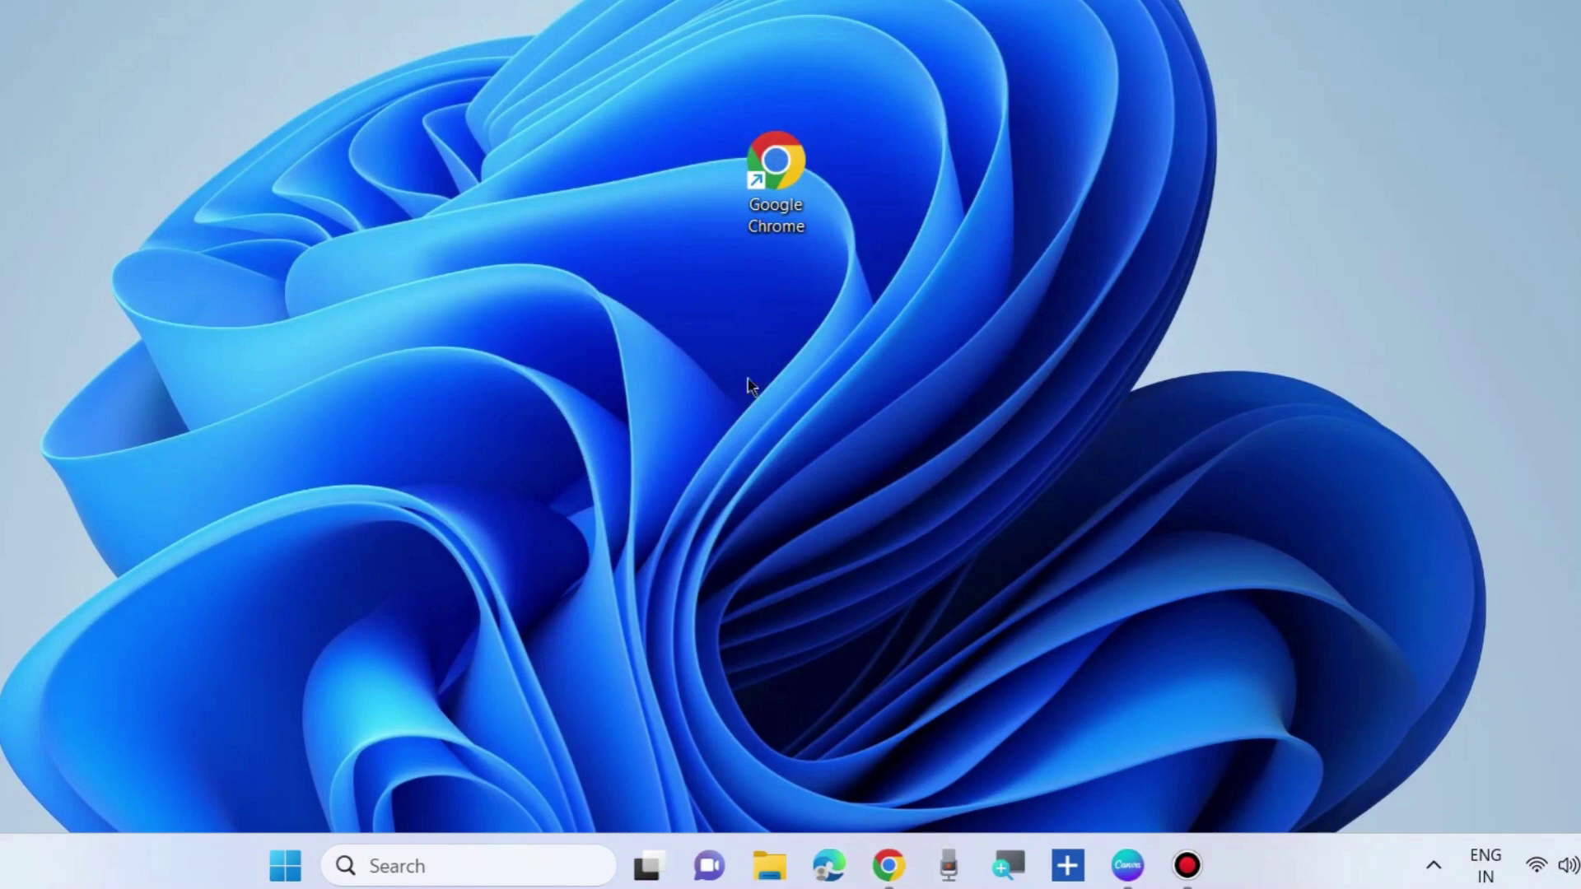
pyautogui.rightClick(293, 867)
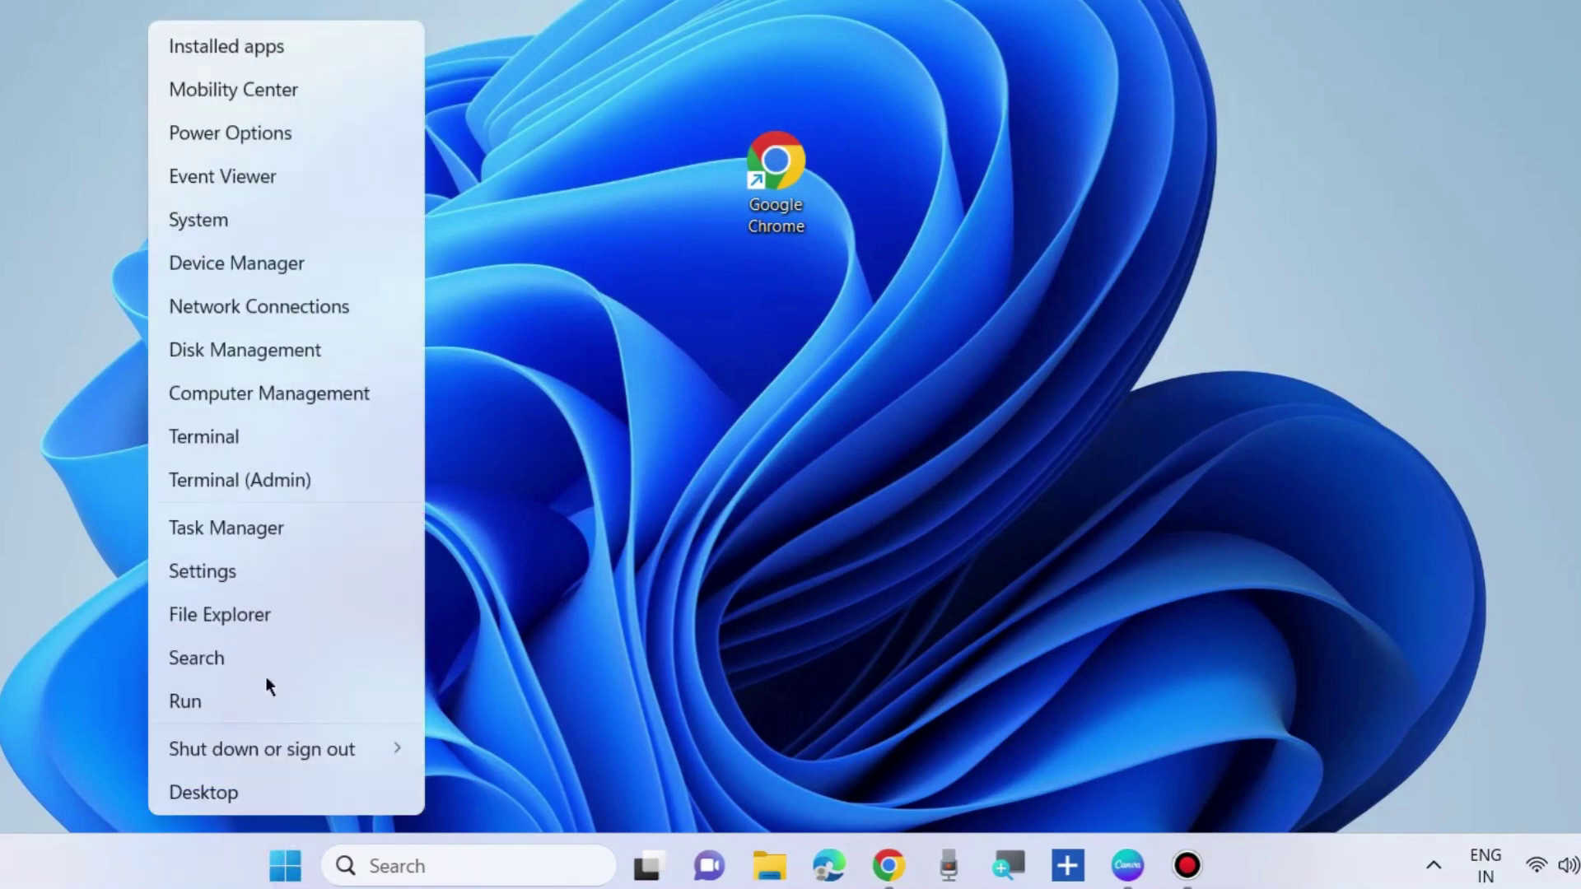
pyautogui.click(215, 579)
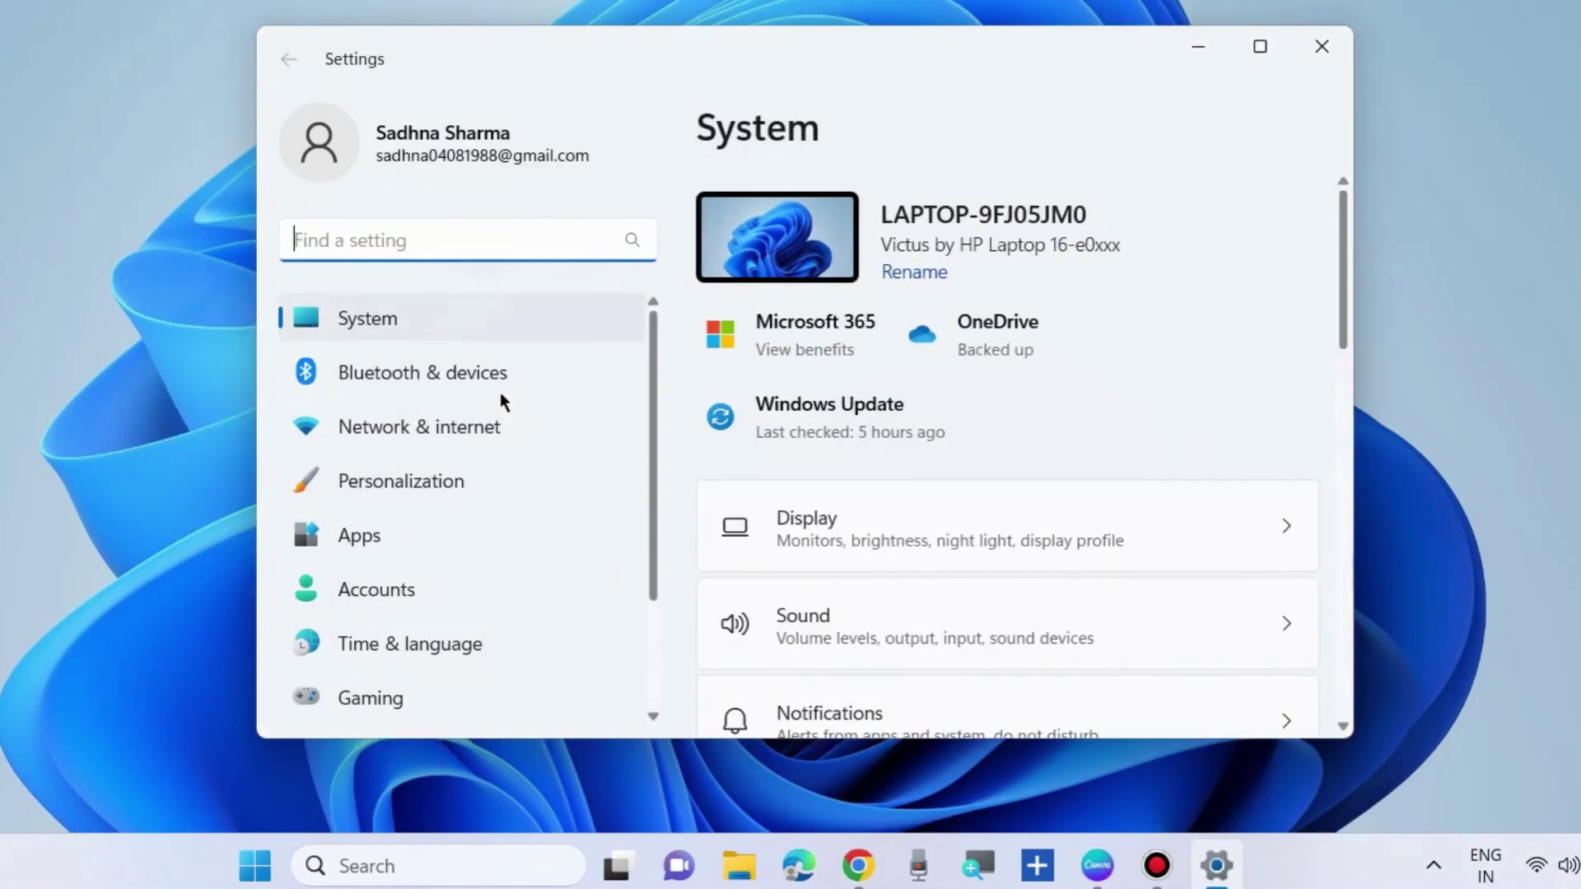
pyautogui.click(374, 535)
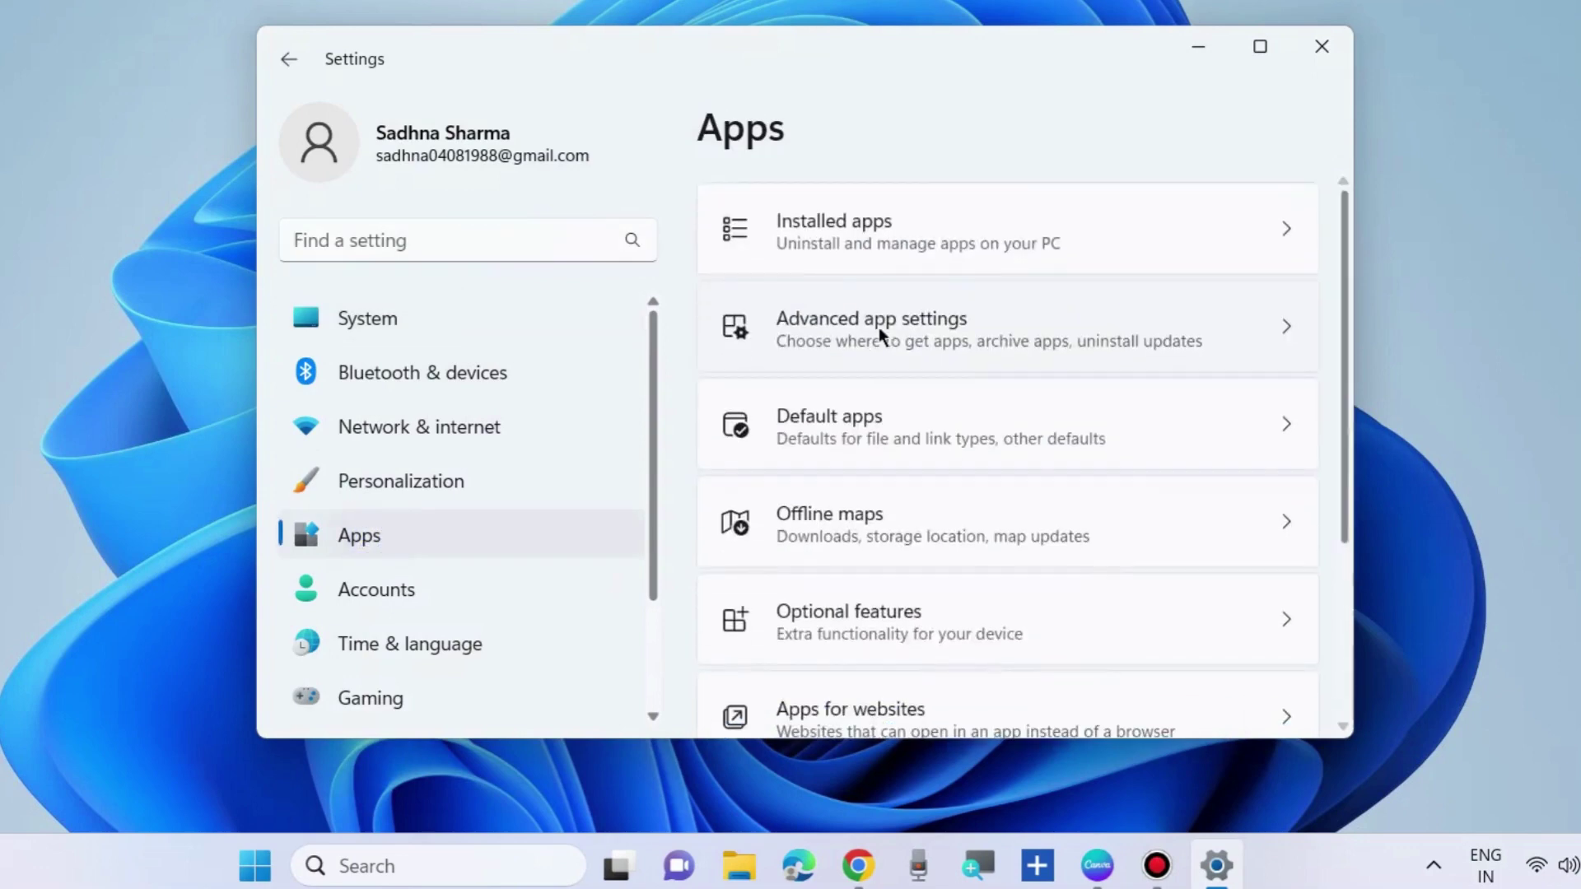
pyautogui.click(842, 247)
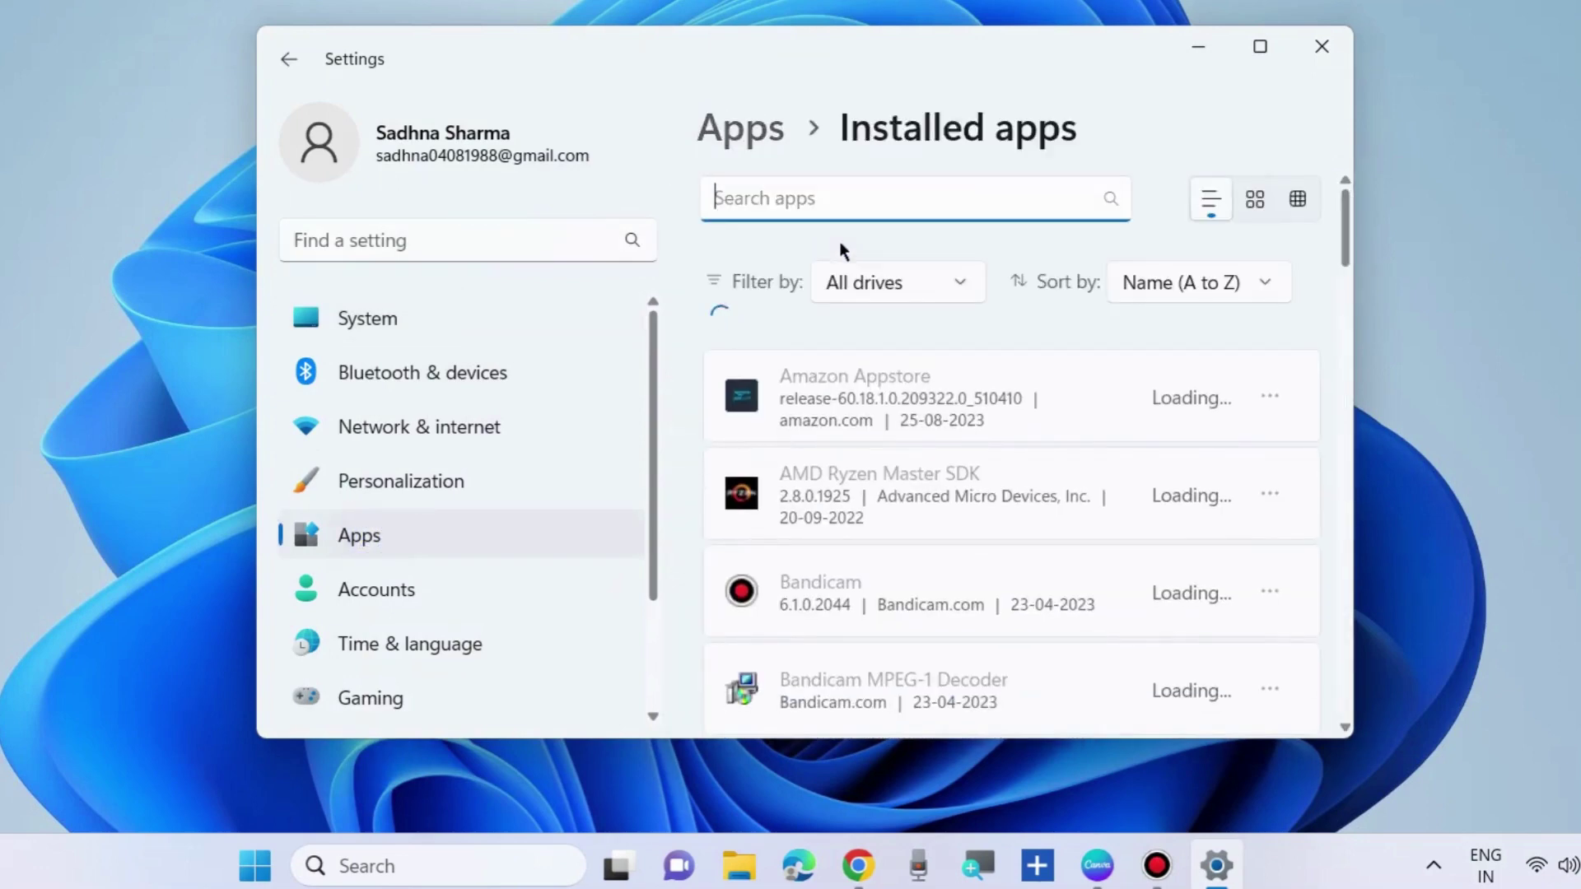
pyautogui.scroll(-10, 873, 493)
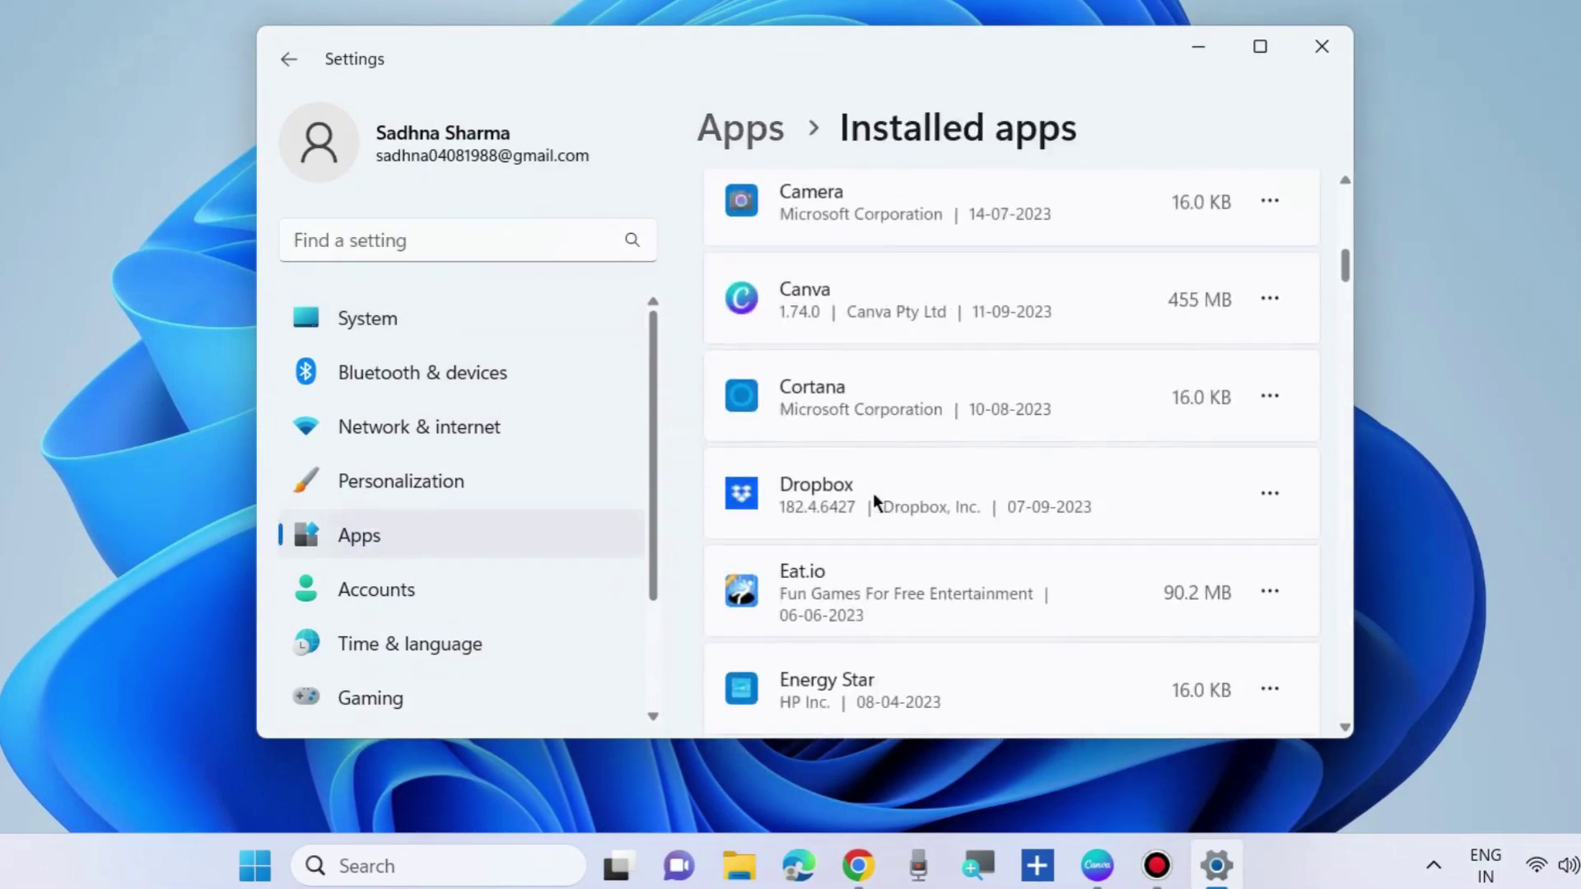
pyautogui.scroll(10, 873, 492)
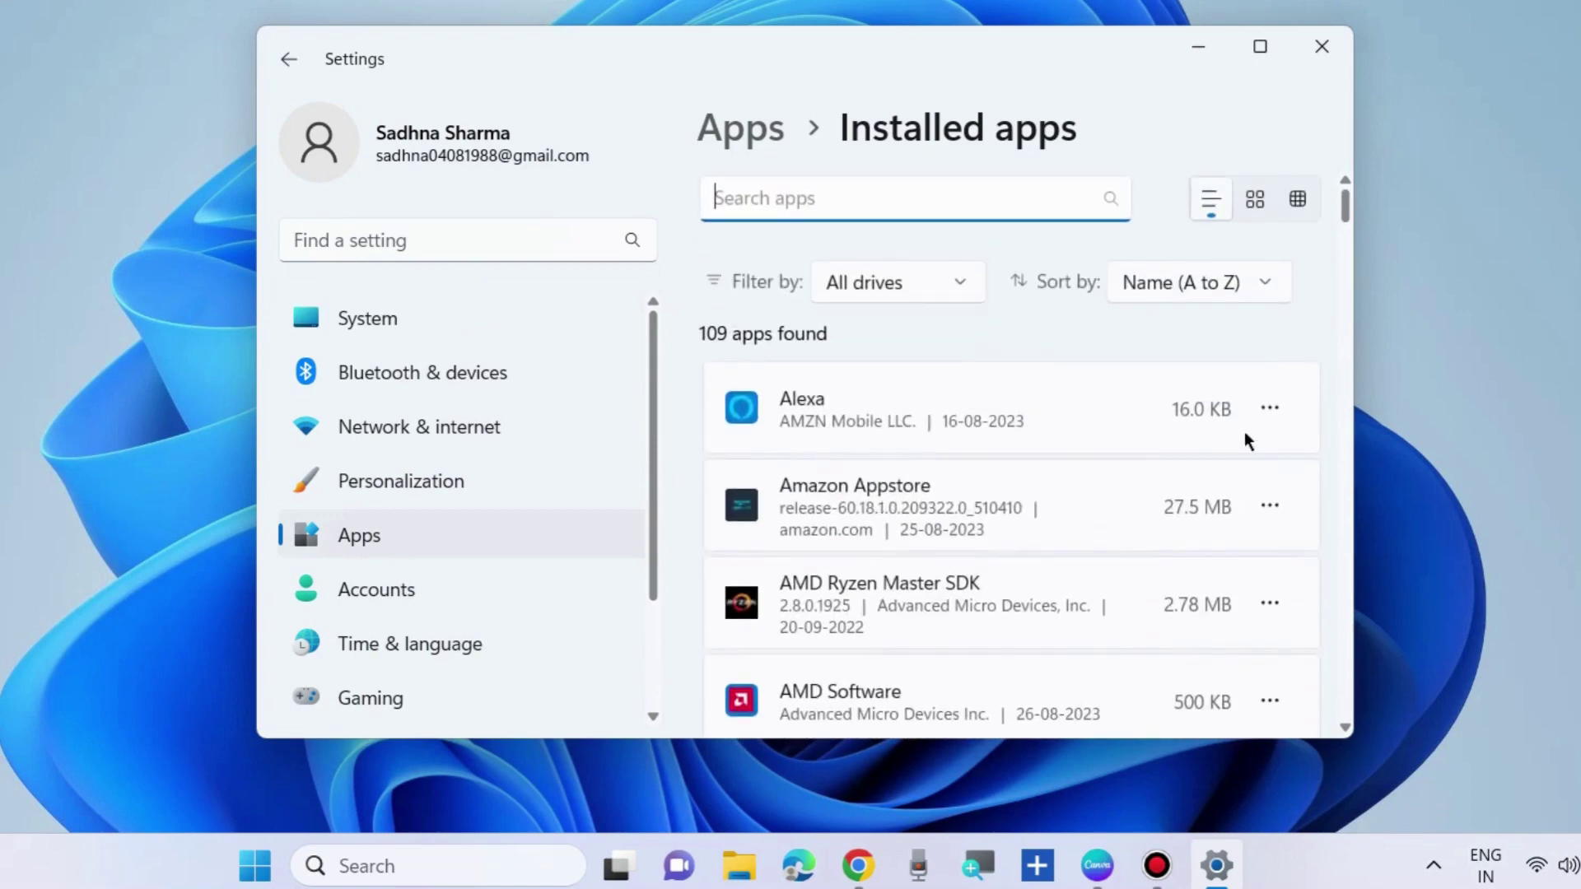
# Step: Open Alexa's Advanced options and scroll down to its Repair and Reset buttons
pyautogui.click(1270, 409)
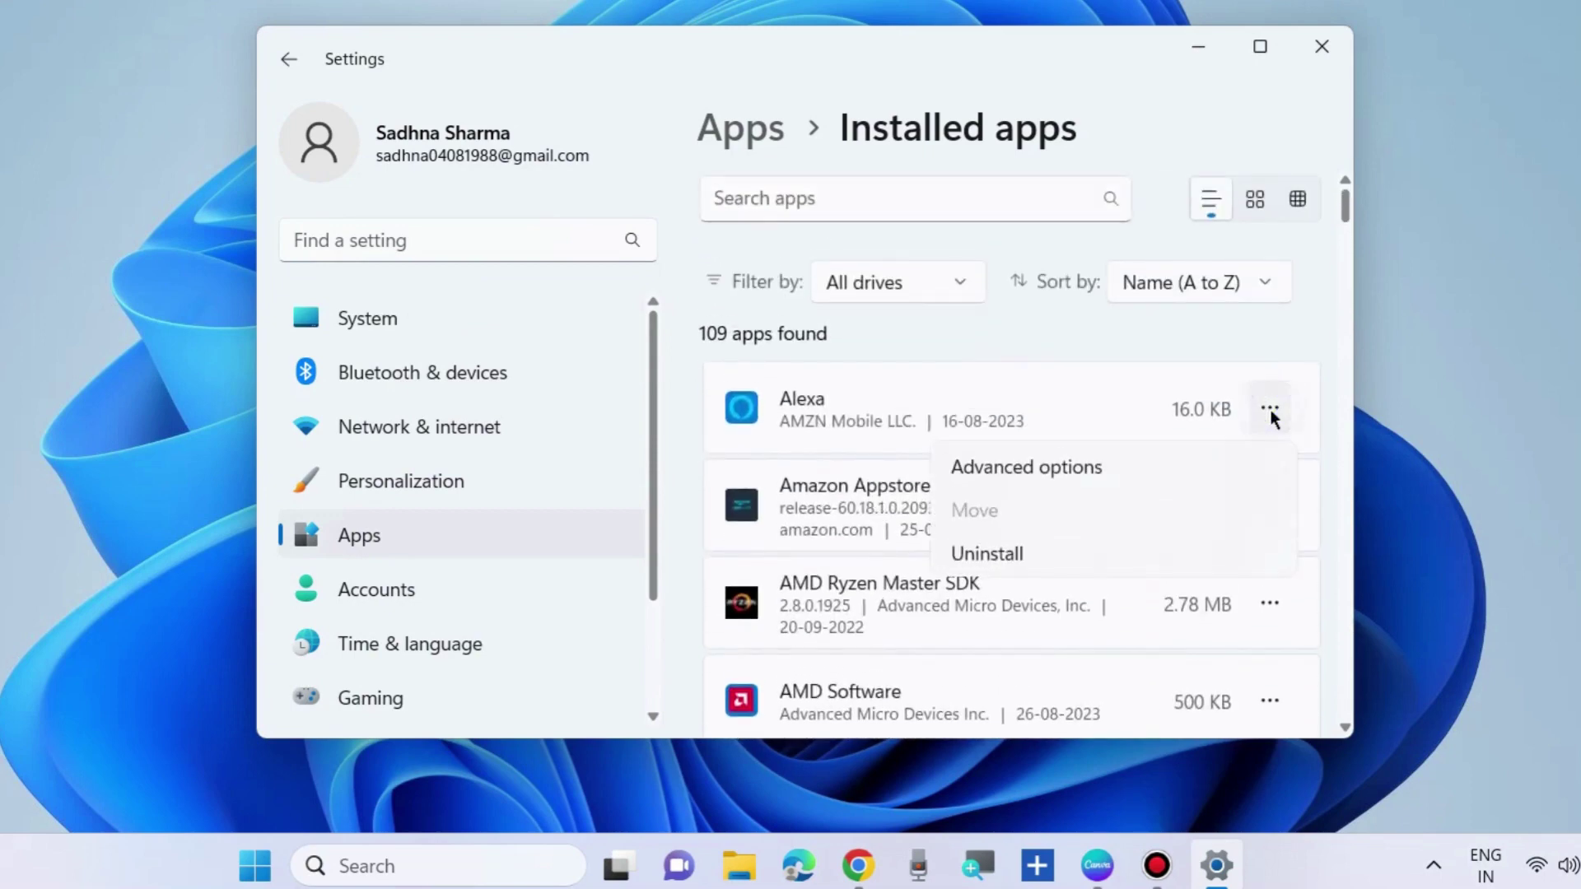
pyautogui.click(1010, 471)
pyautogui.scroll(-4, 787, 504)
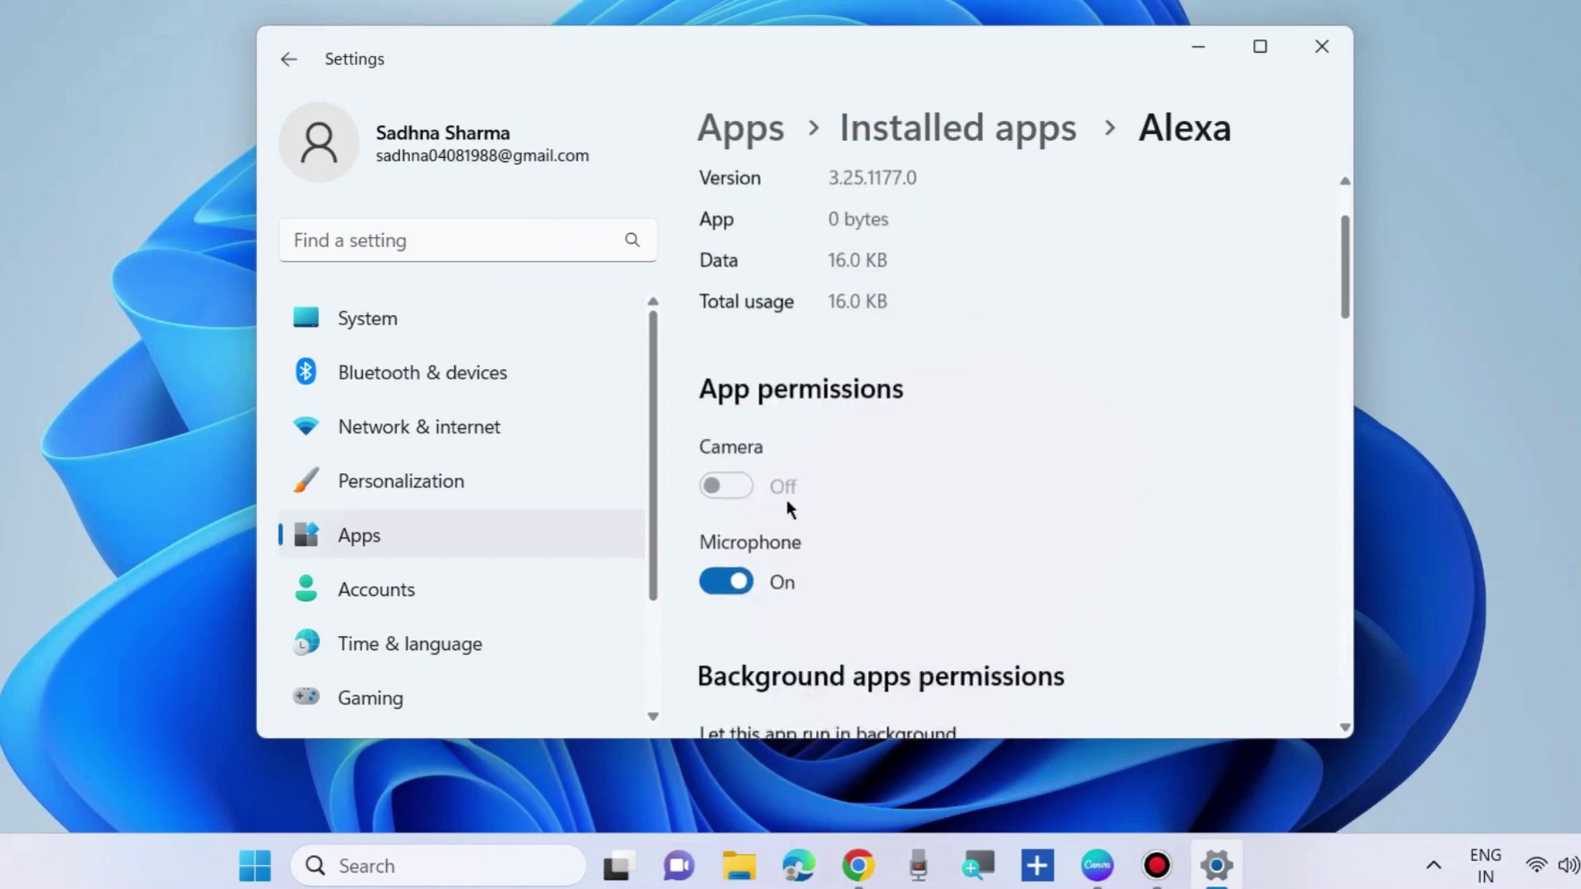
pyautogui.scroll(-10, 787, 506)
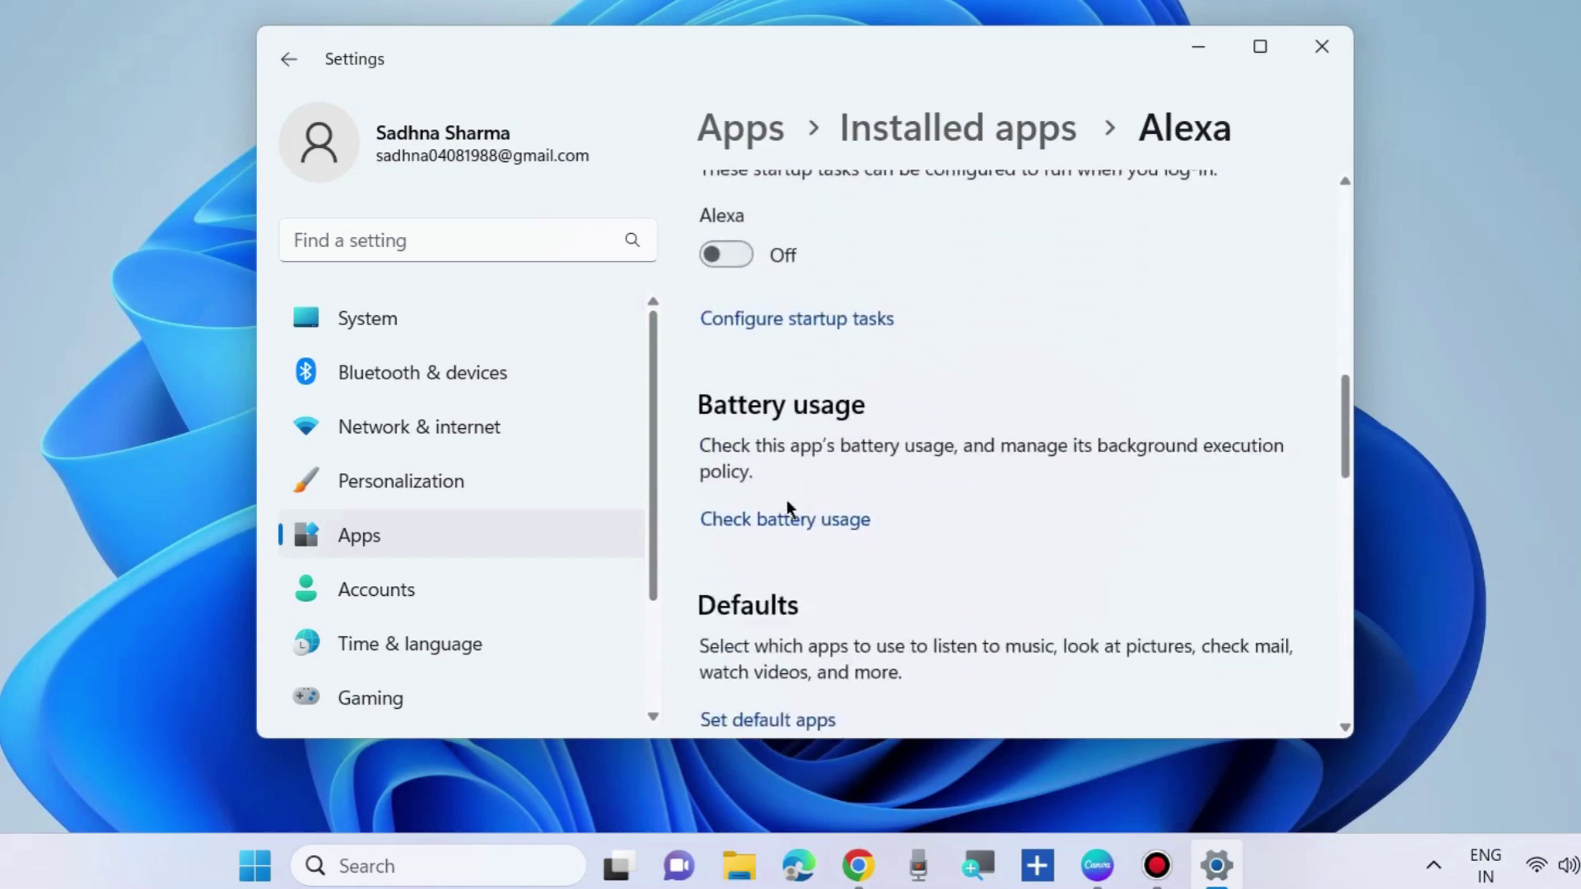
pyautogui.scroll(-5, 787, 499)
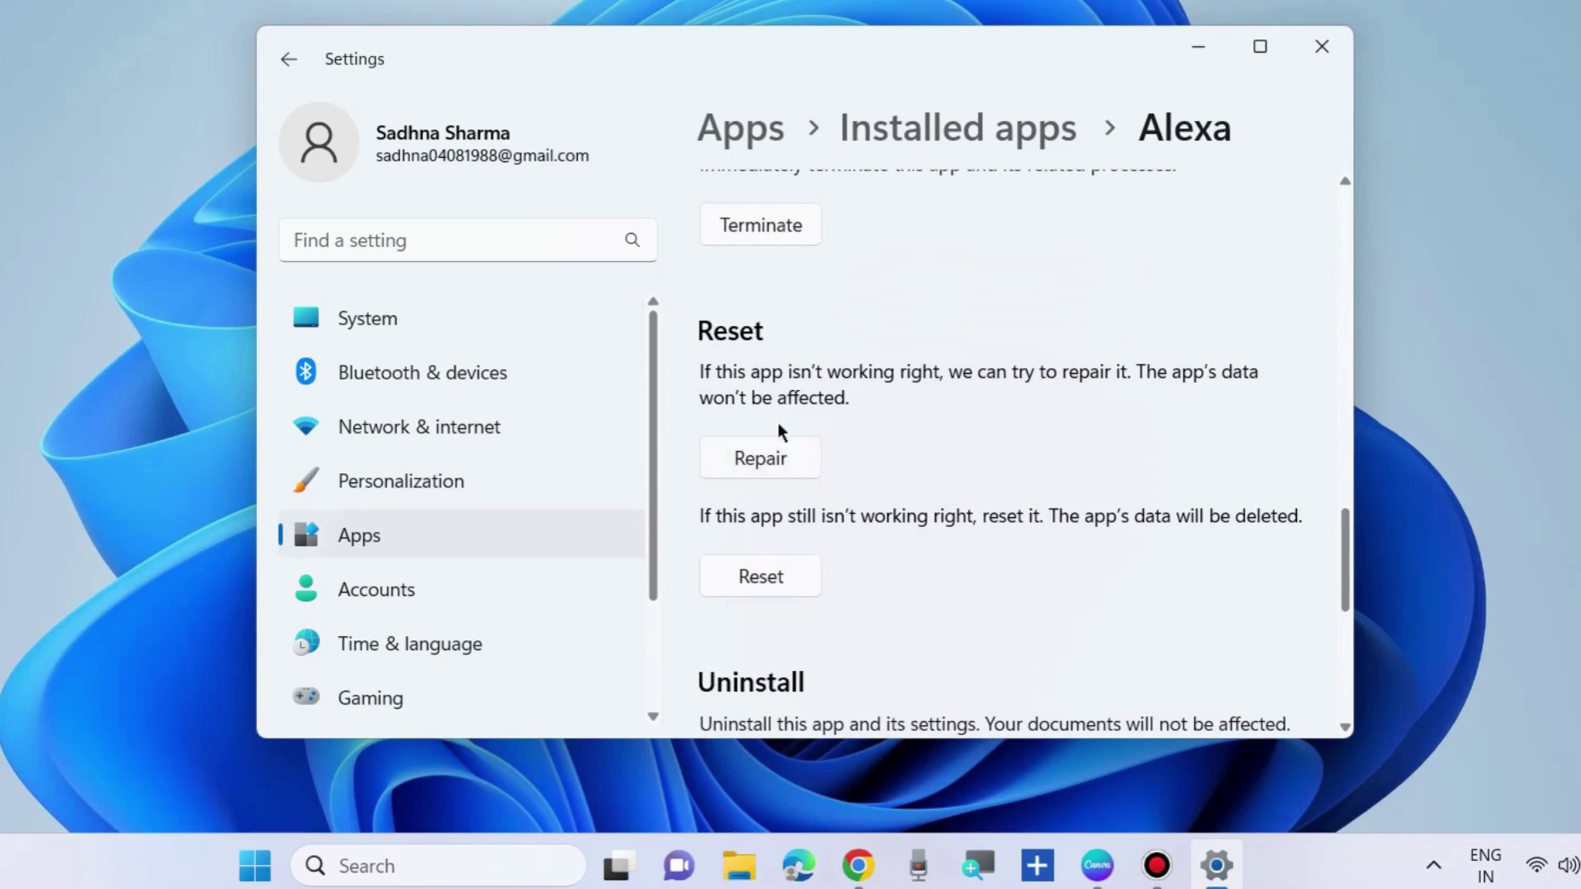
pyautogui.scroll(-2, 779, 430)
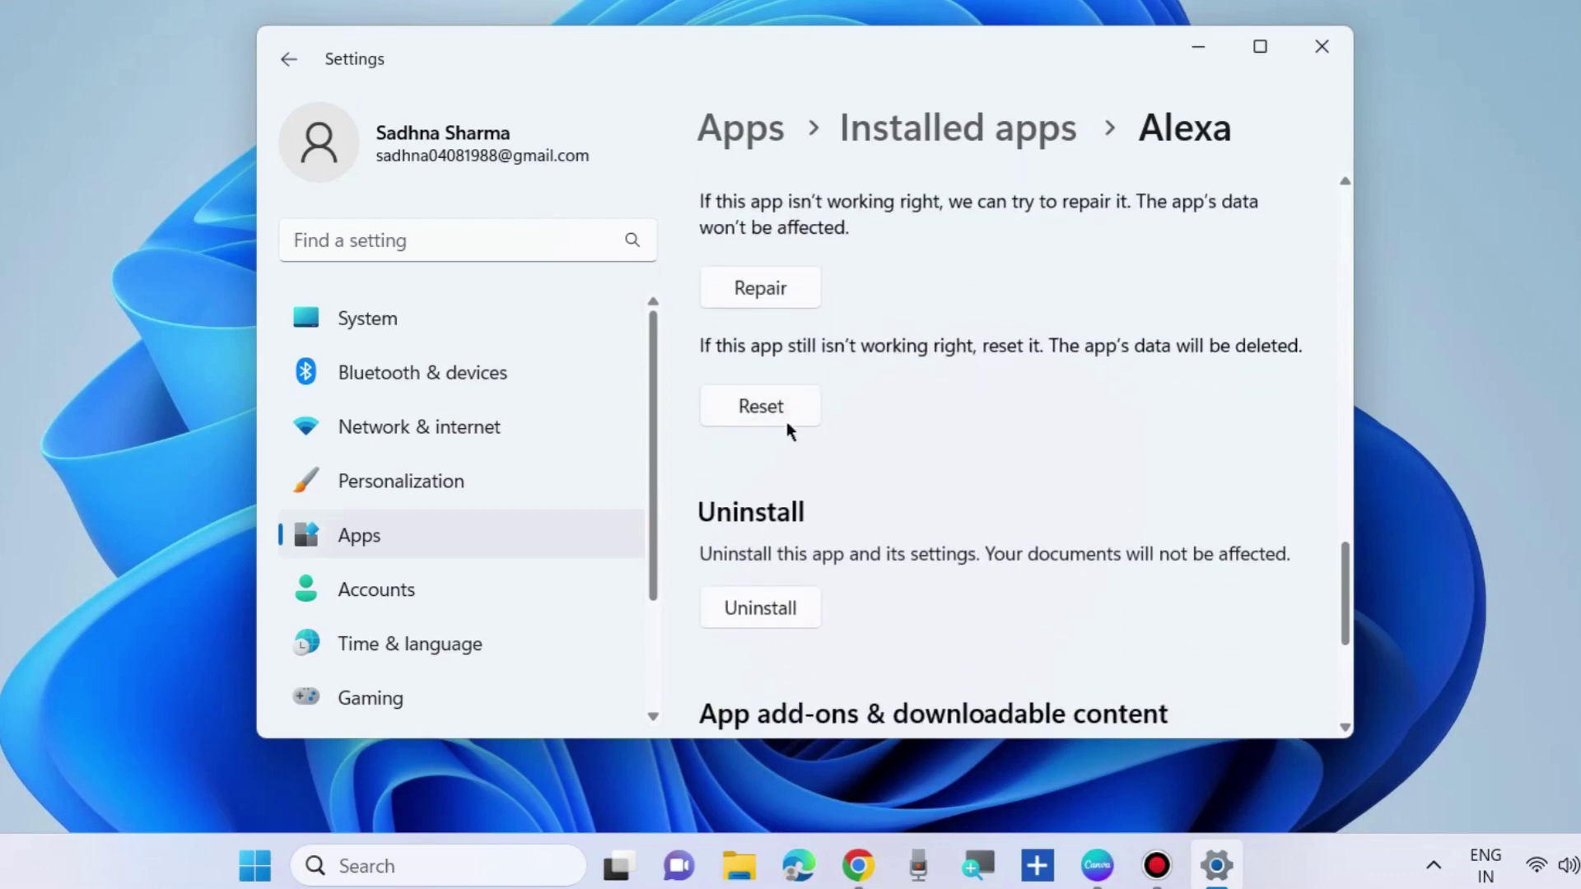